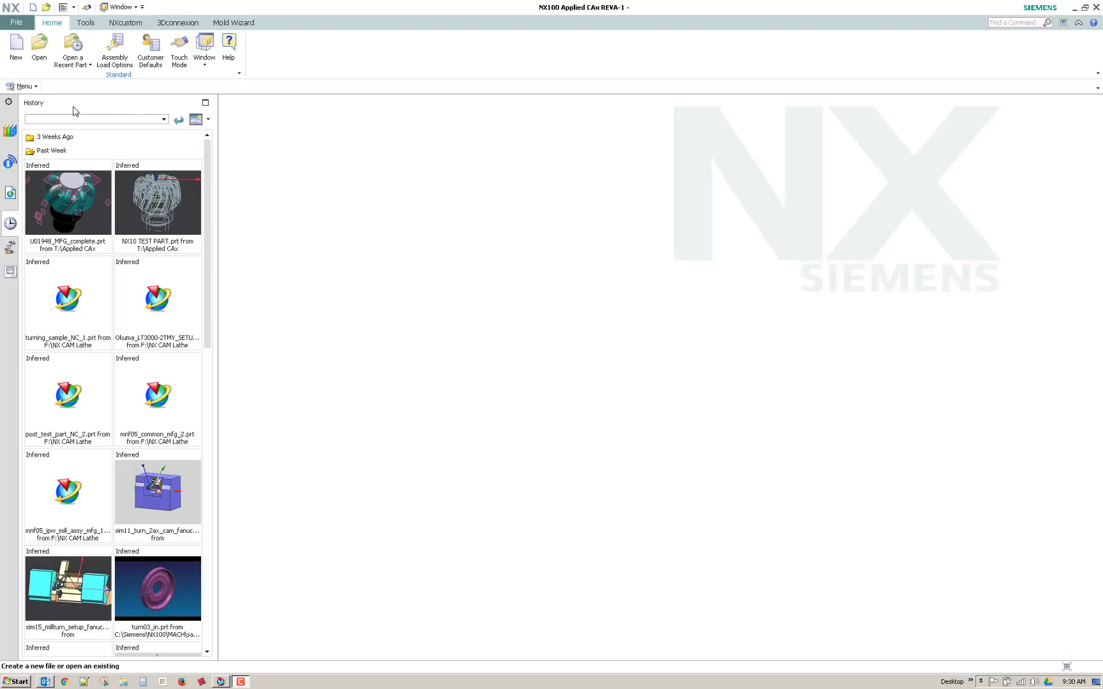
- Show the NX session log file from the Help menu in a maximized Information window
left_click(25, 87)
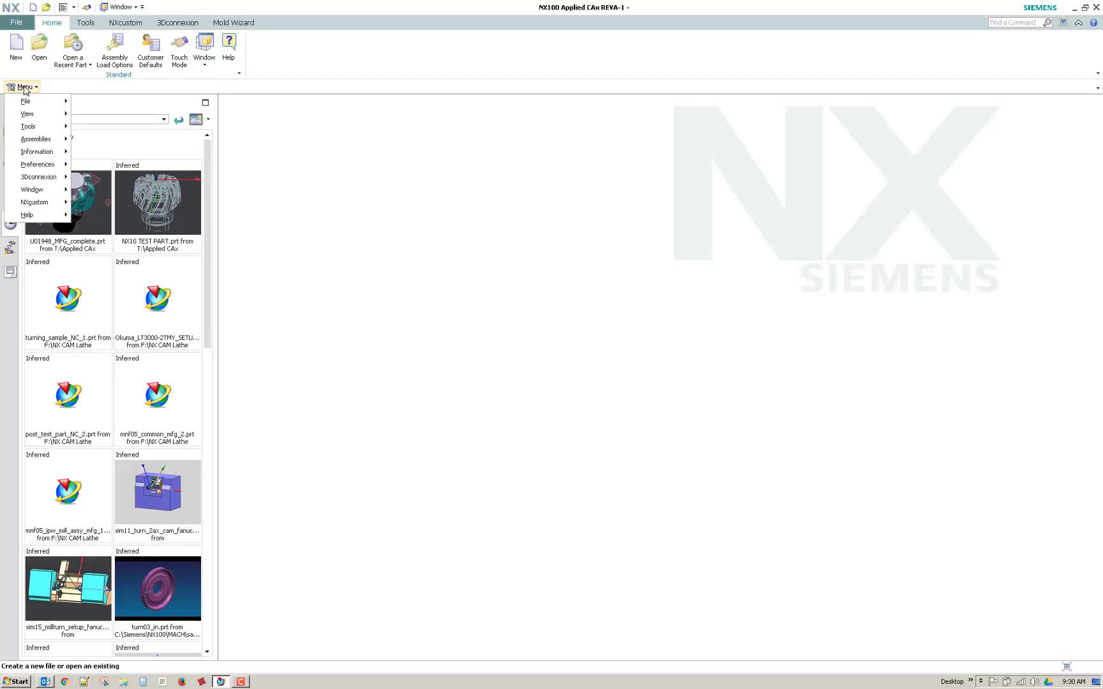
mouse_move(43, 217)
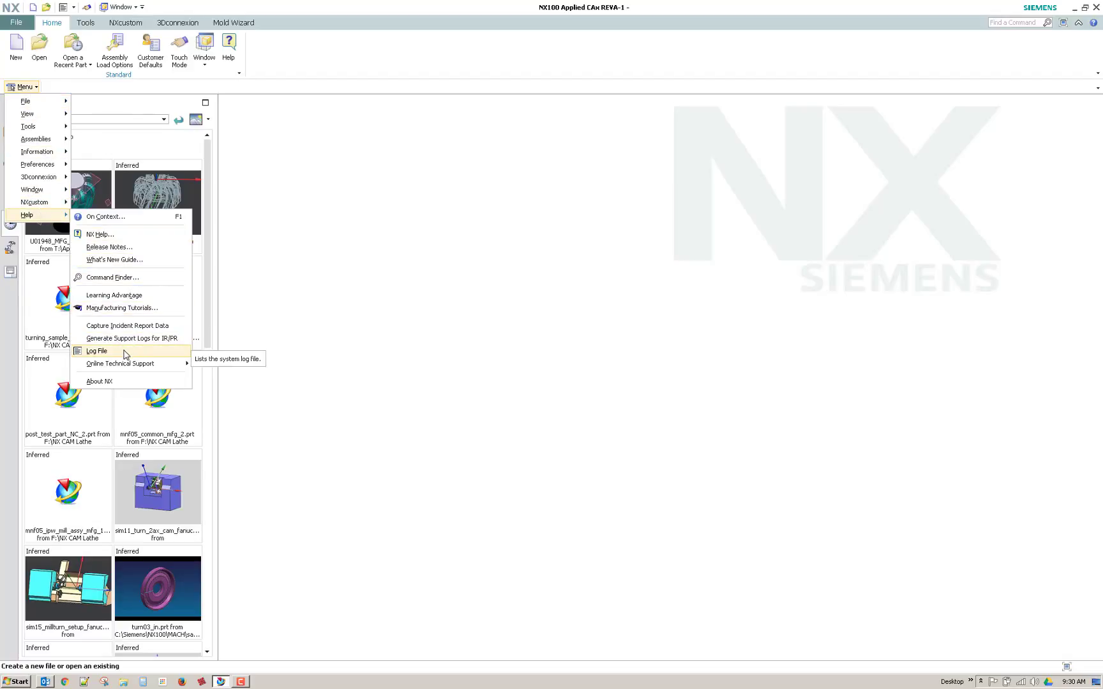
left_click(97, 351)
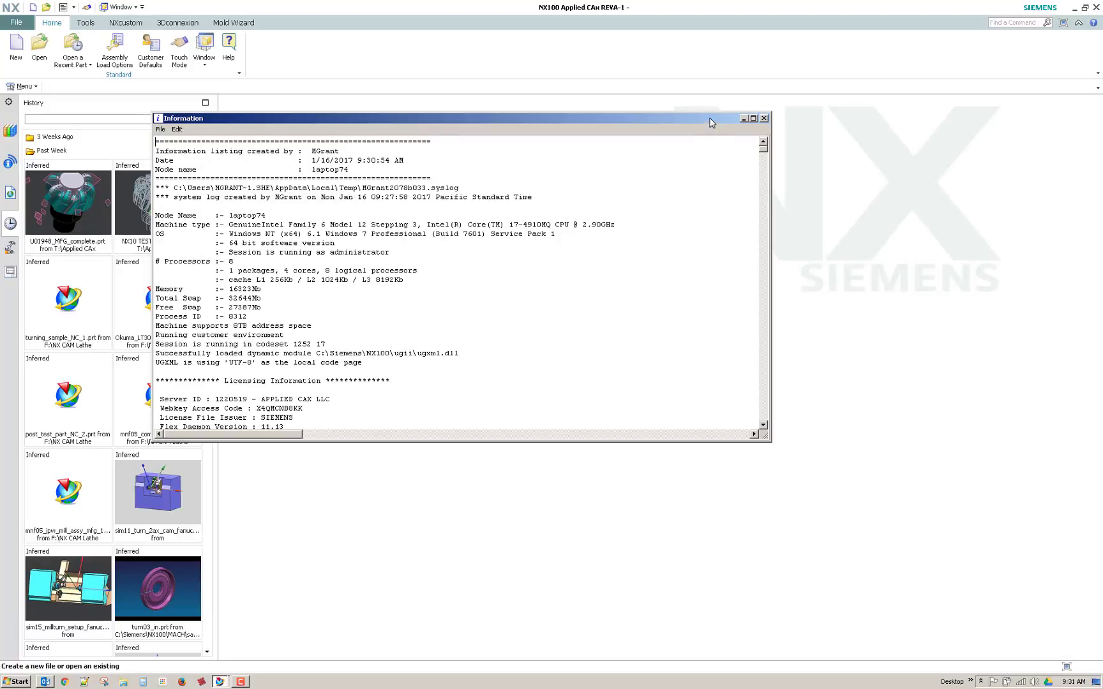
left_click(753, 119)
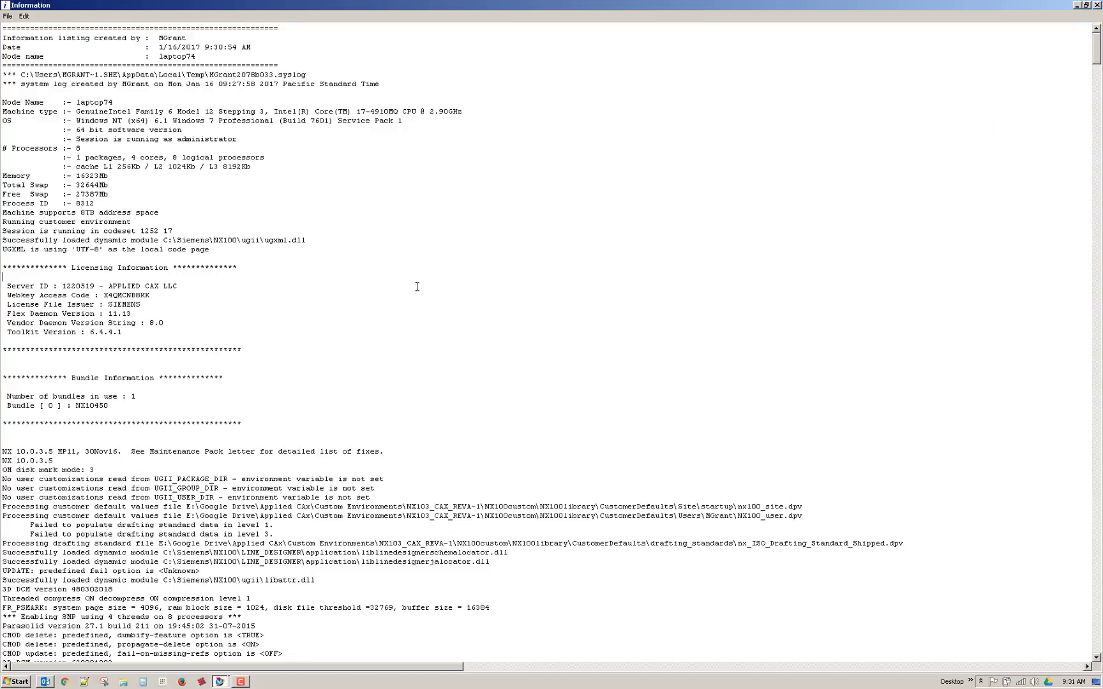
- Search the log text for 'post' and jump to the next match
right_click(506, 258)
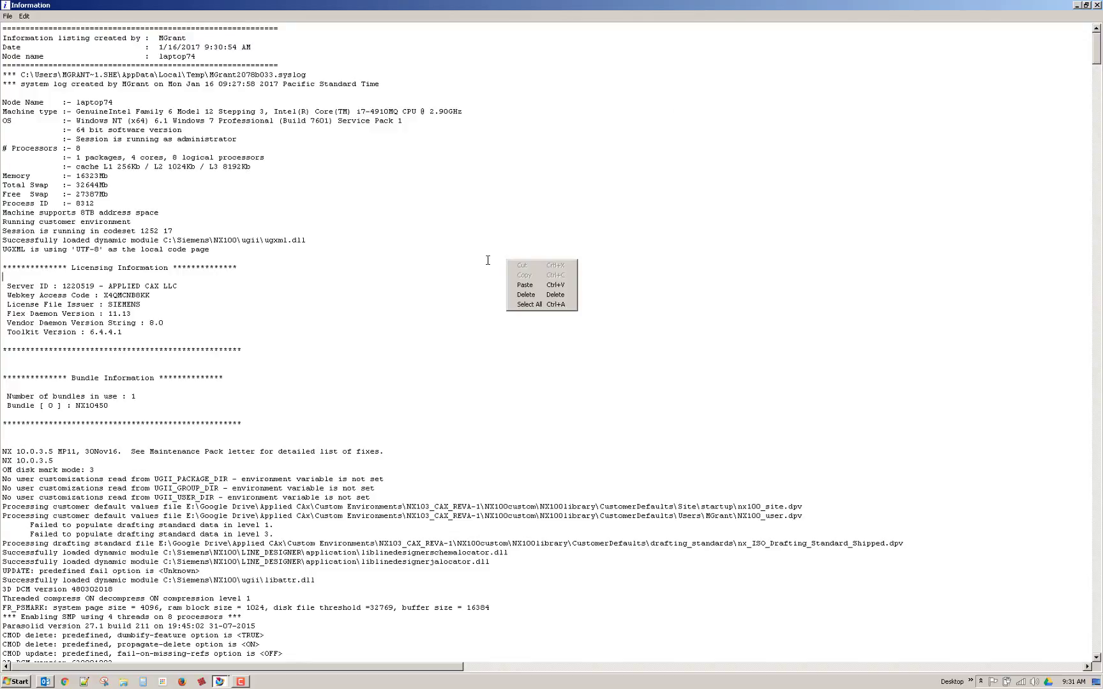
key("ctrl+f")
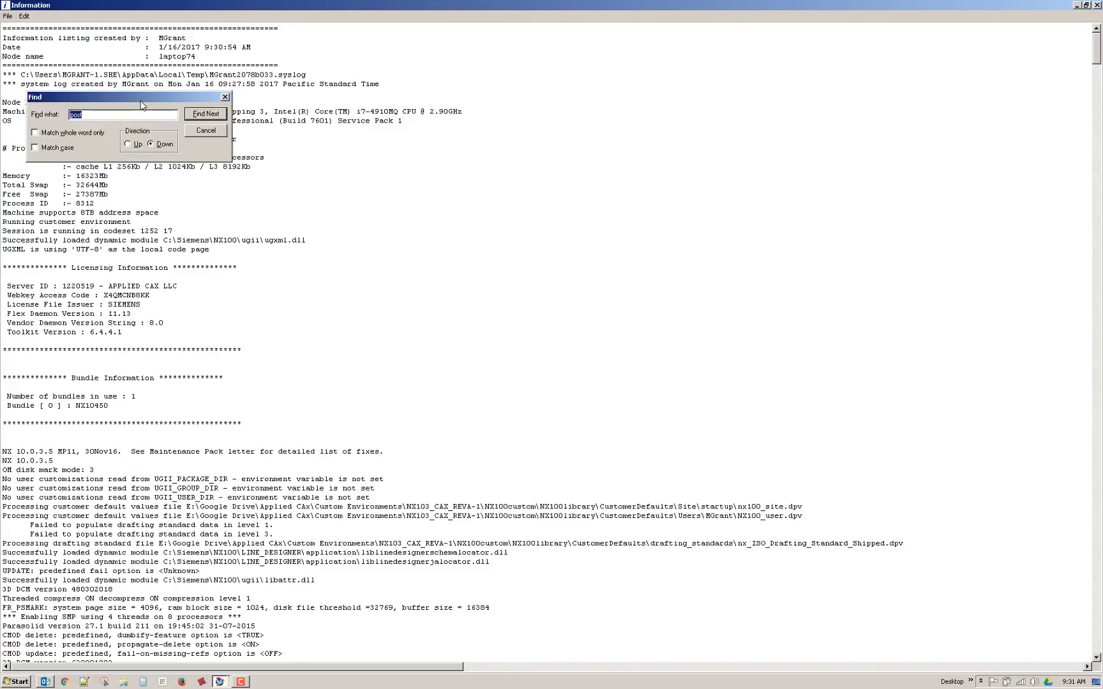
left_click_drag(143, 98, 618, 169)
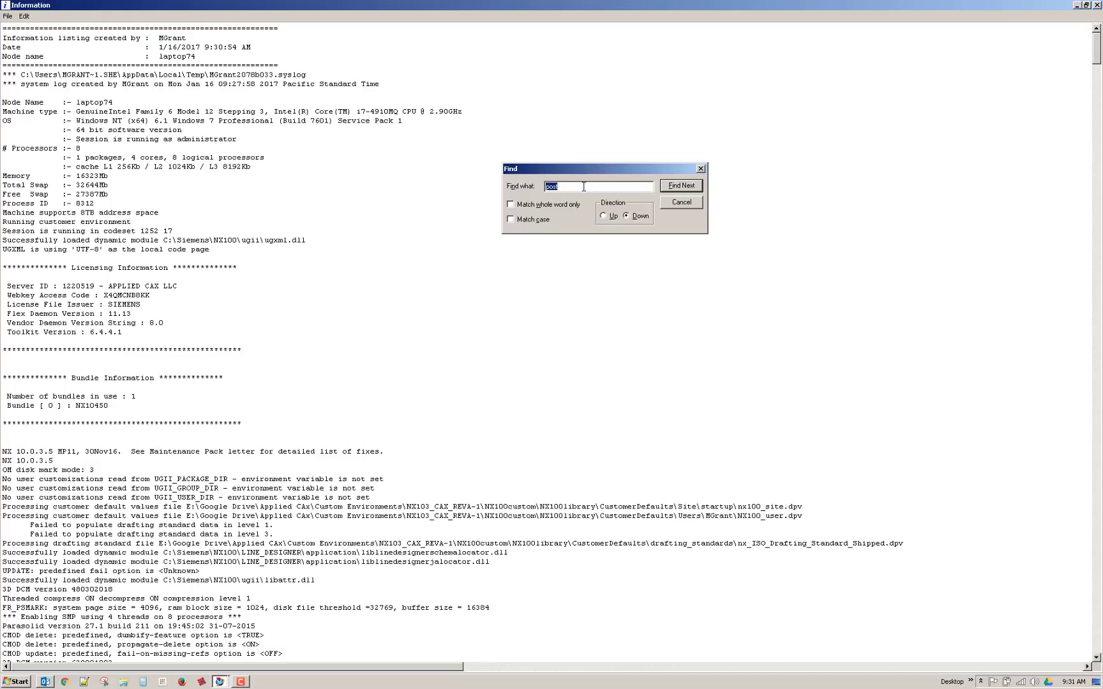
left_click(680, 185)
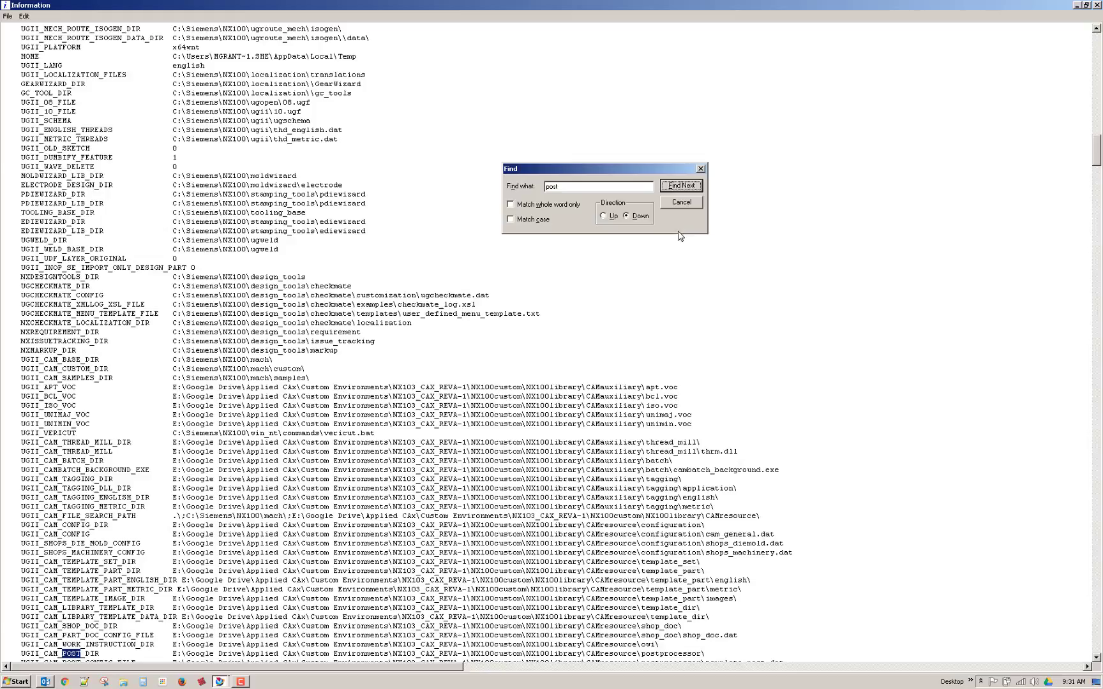
left_click(681, 201)
- Select the UGII_CAM_POST_DIR postprocessor folder path on drive E
scroll(245, 562, "down", 3)
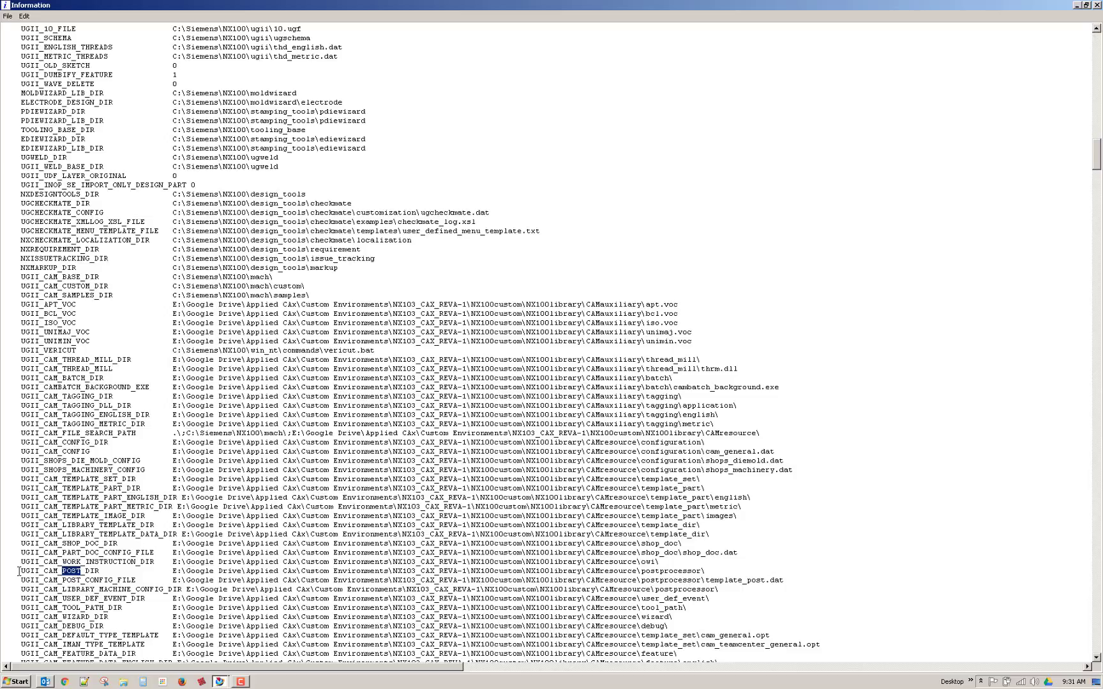
left_click(173, 571)
left_click_drag(173, 572, 707, 570)
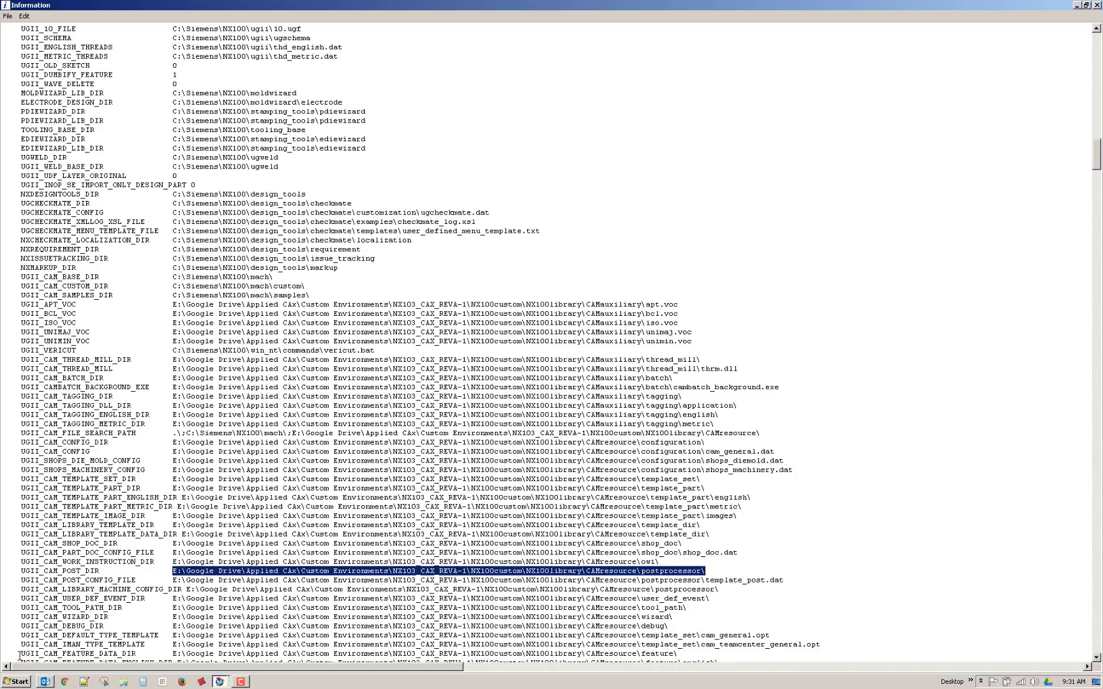
- Paste the copied postprocessor path into Start search and open that folder maximized in Explorer
left_click(18, 683)
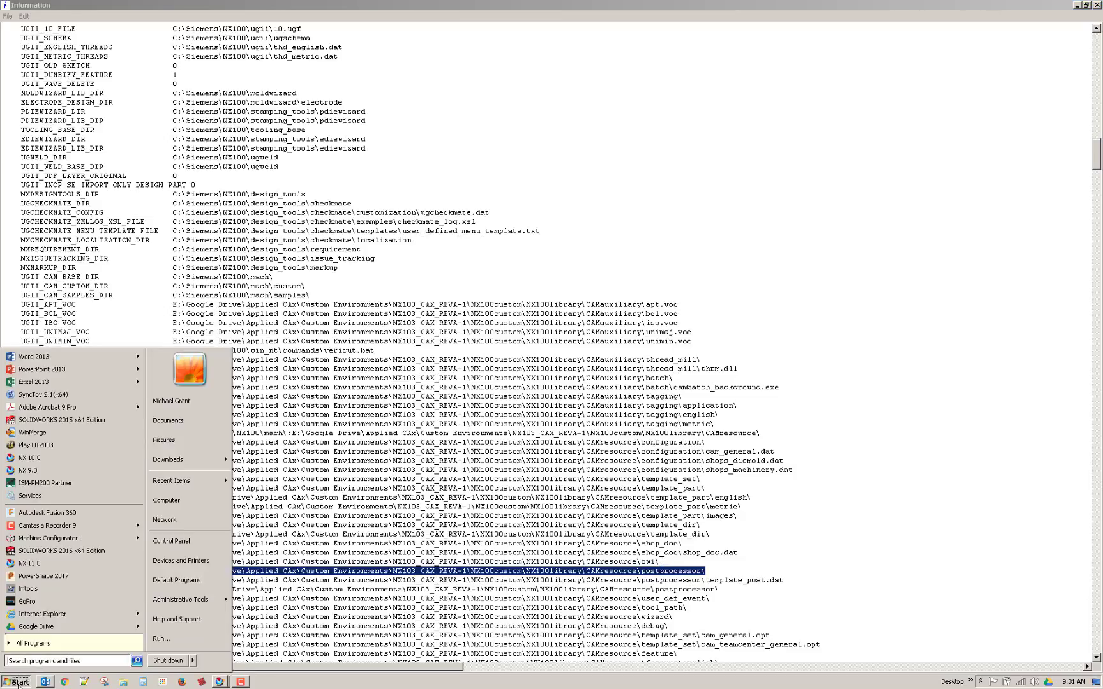
left_click(68, 660)
key("ctrl+v")
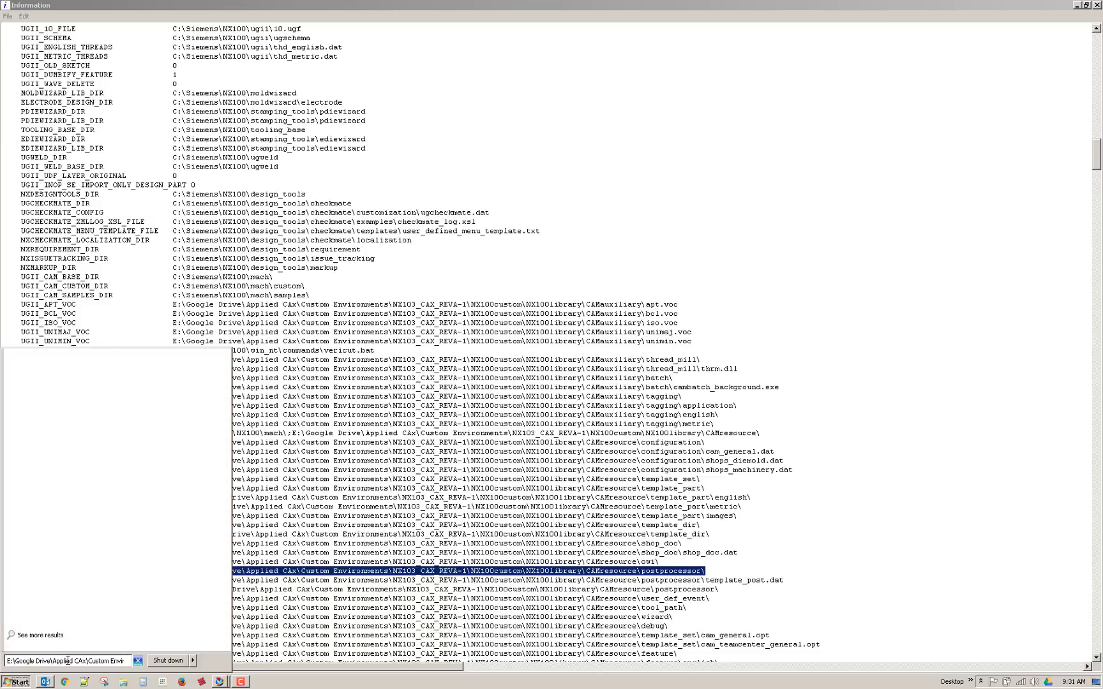
key("Return")
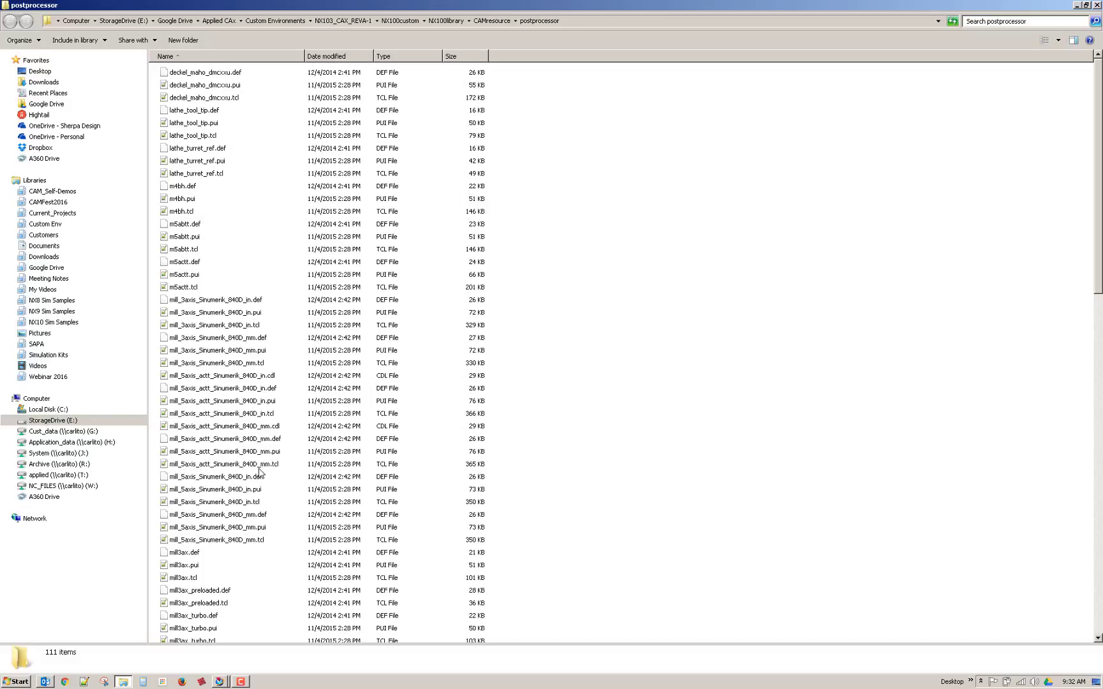
left_click_drag(670, 80, 775, 51)
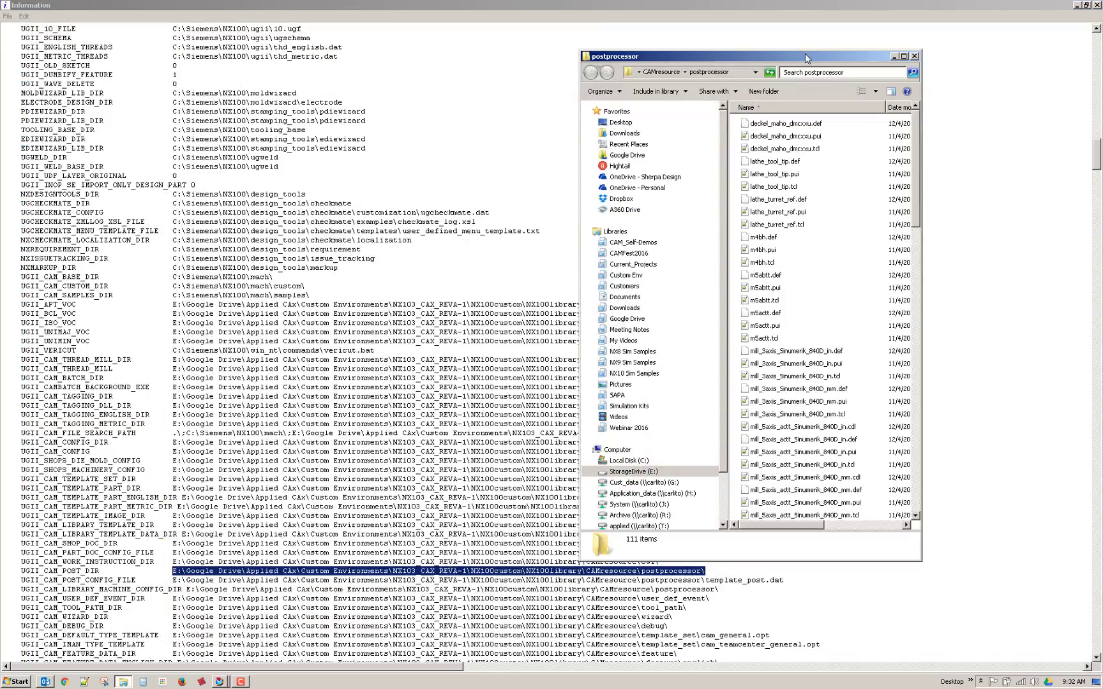
double_click(805, 56)
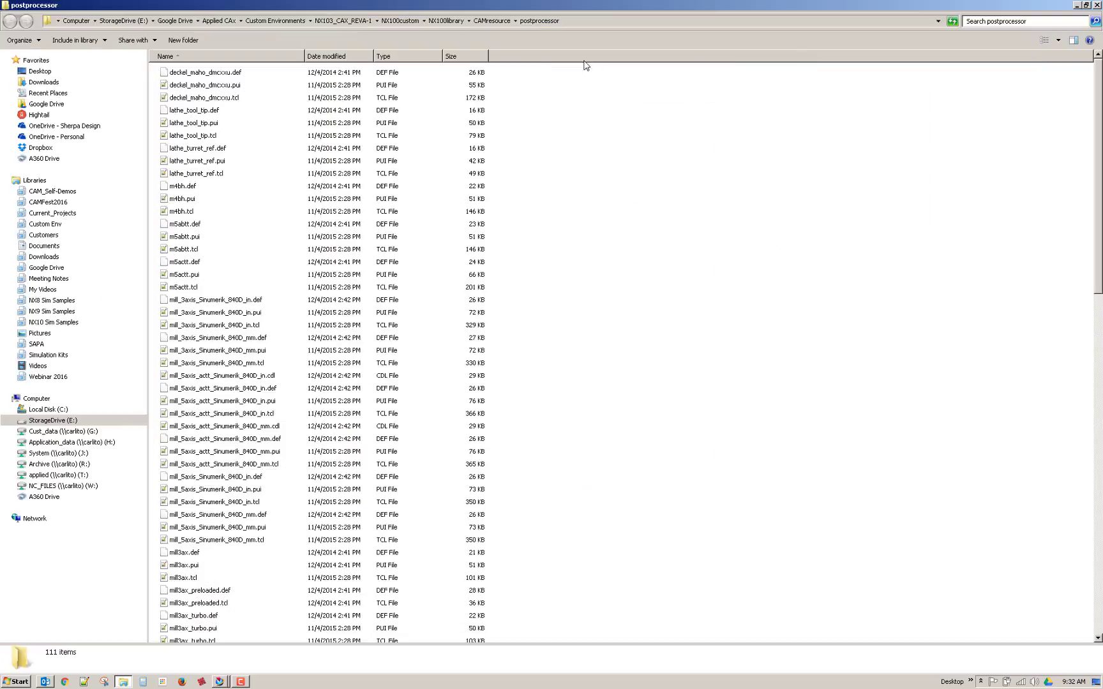
- Edit the address-bar path and go up to the CAMresource folder
left_click(426, 22)
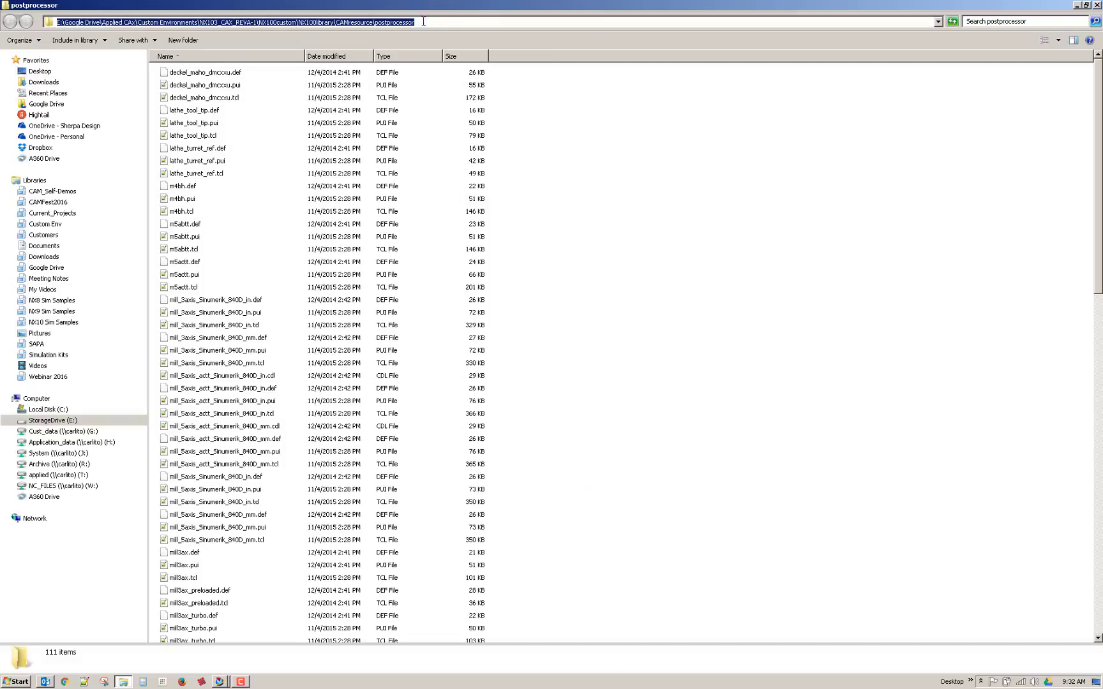
left_click(485, 23)
type("\\")
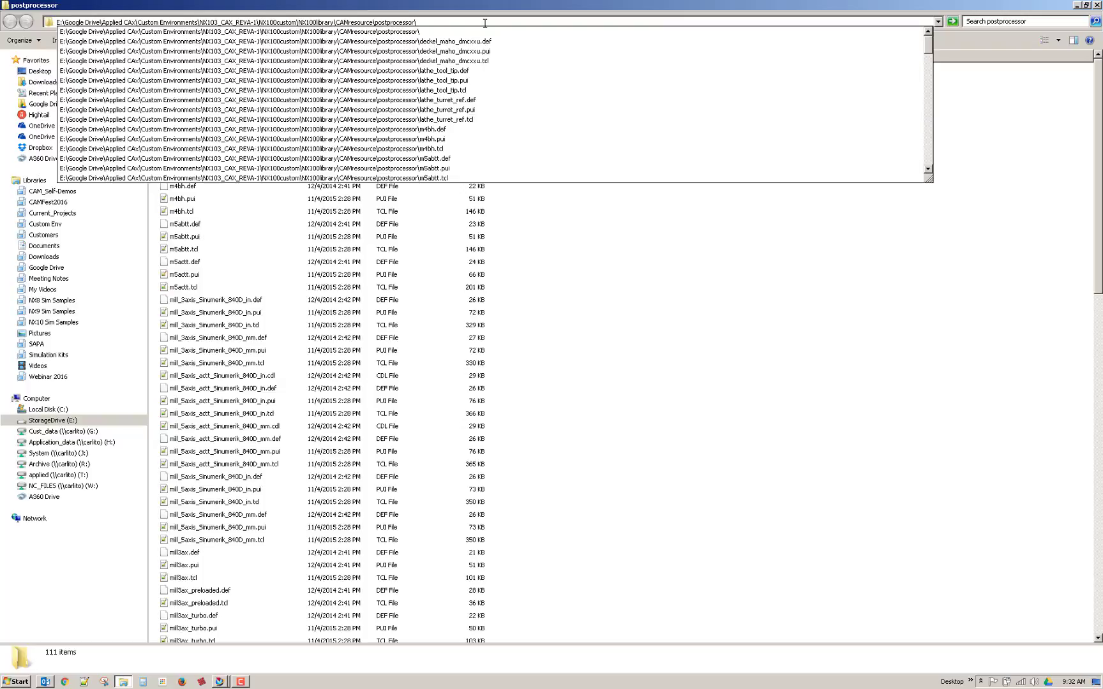
left_click(733, 279)
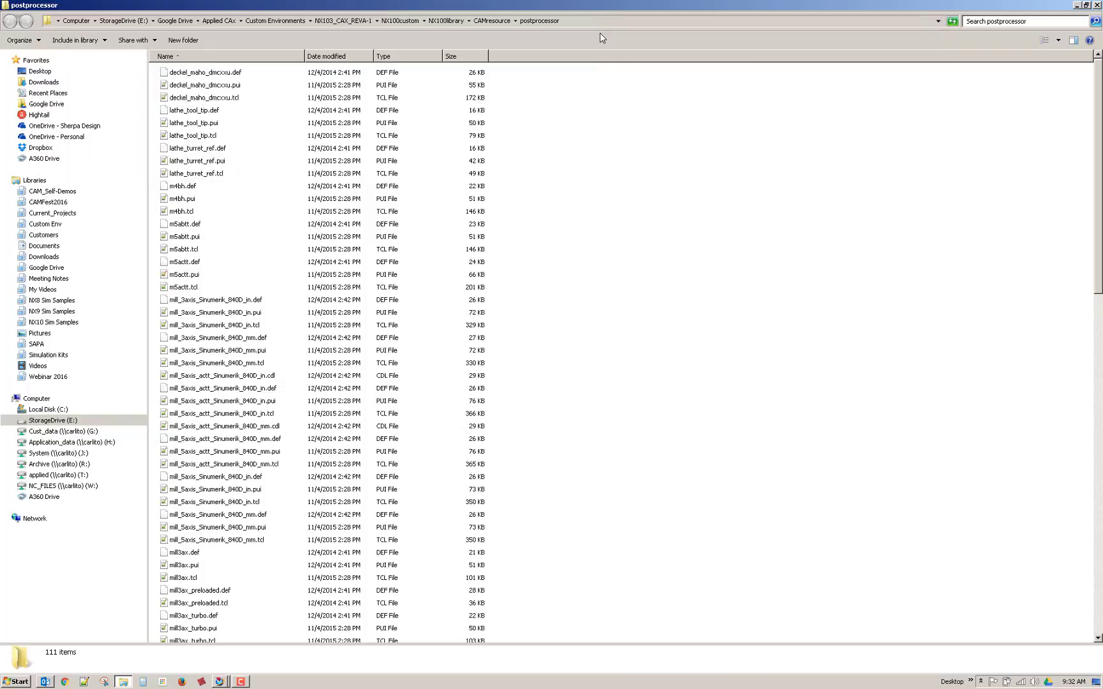
left_click(491, 21)
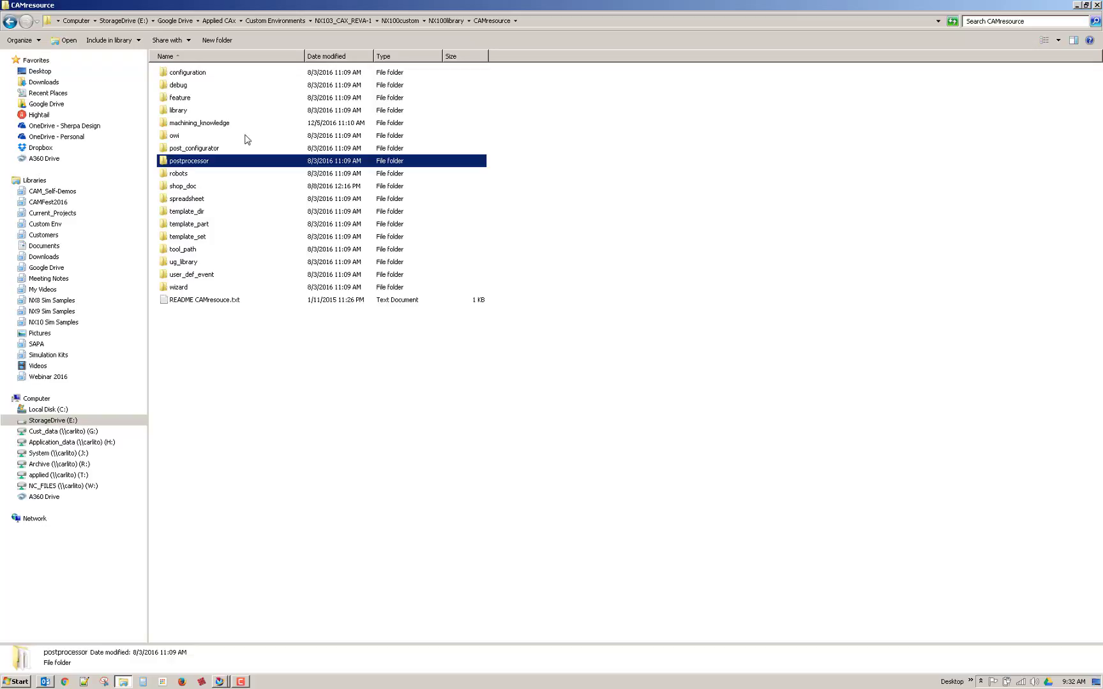
- Reopen the postprocessor folder and select template_post.dat among its 111 files
double_click(179, 163)
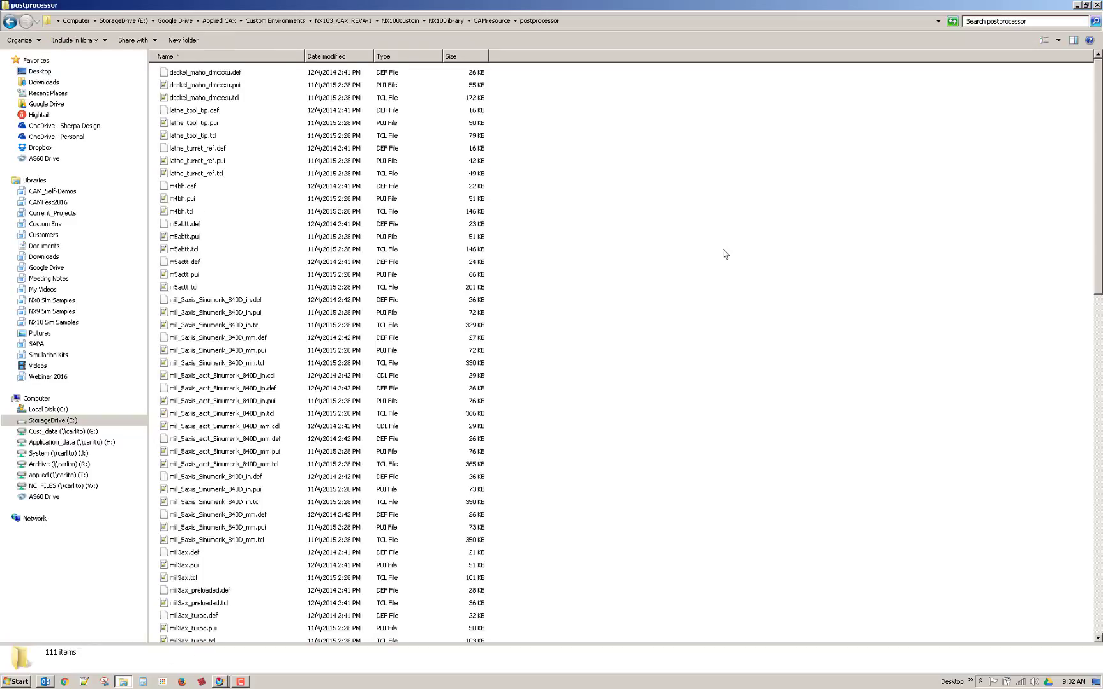
scroll(725, 254, "down", 15)
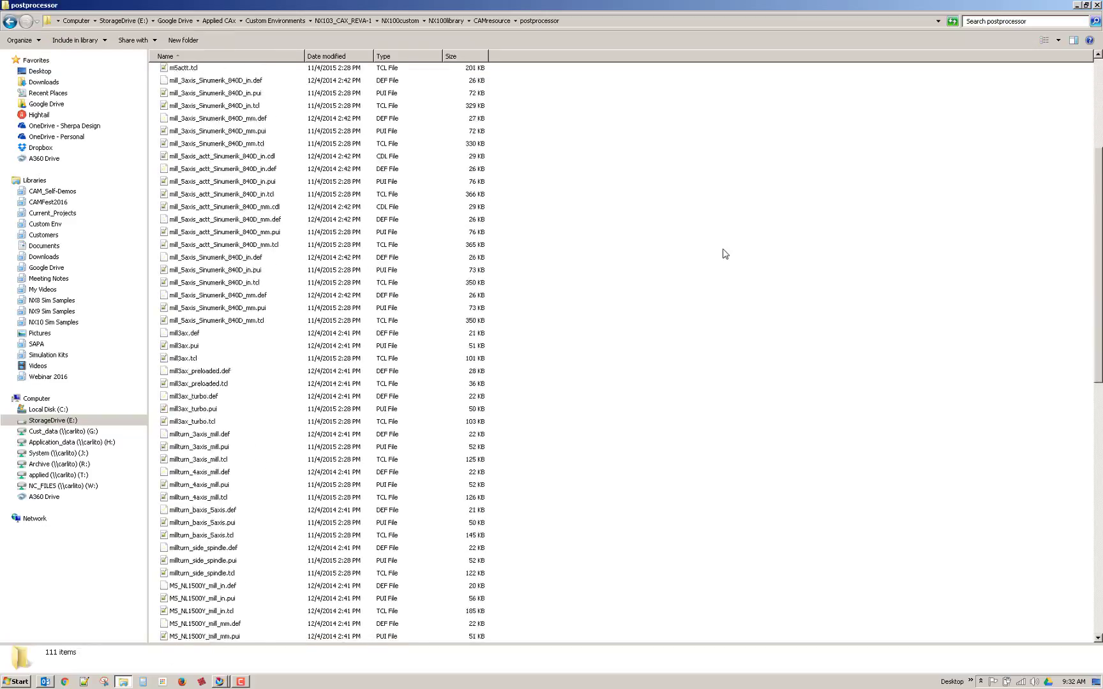
scroll(725, 254, "up", 15)
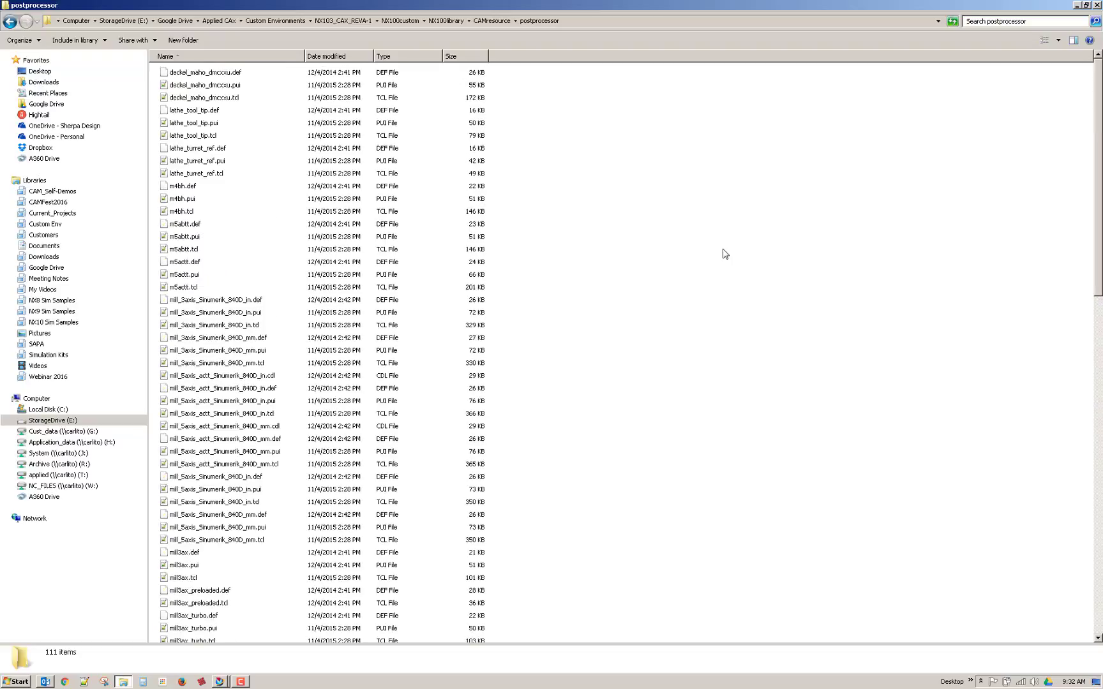
scroll(637, 284, "down", 8)
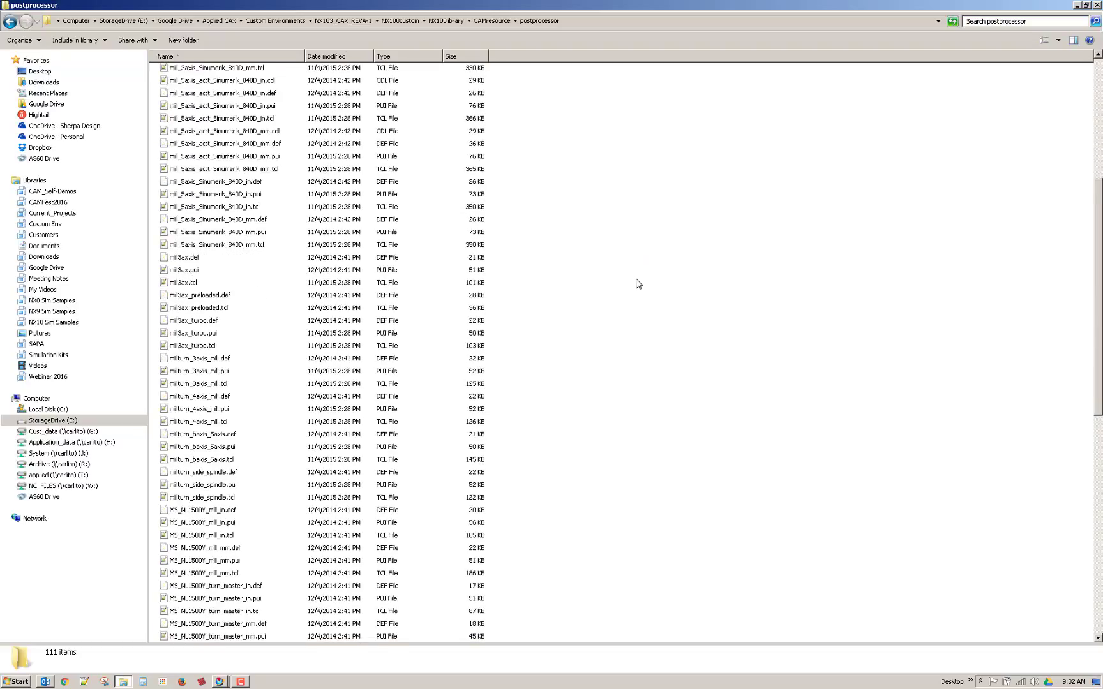
scroll(637, 283, "down", 3)
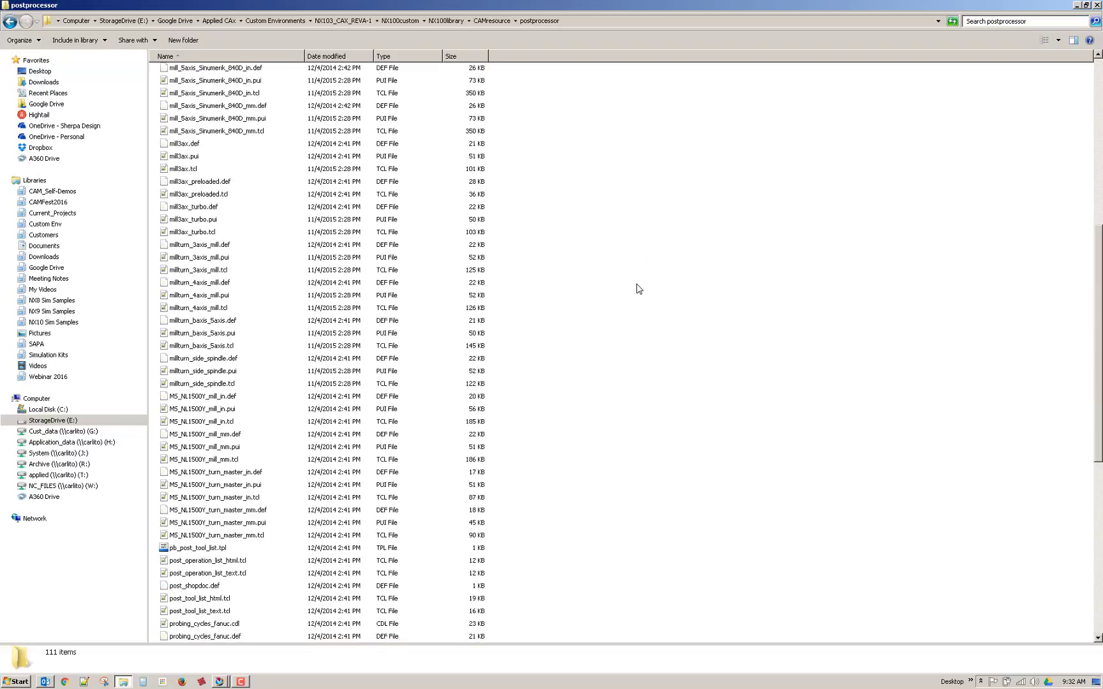
scroll(637, 289, "down", 4)
scroll(639, 289, "down", 5)
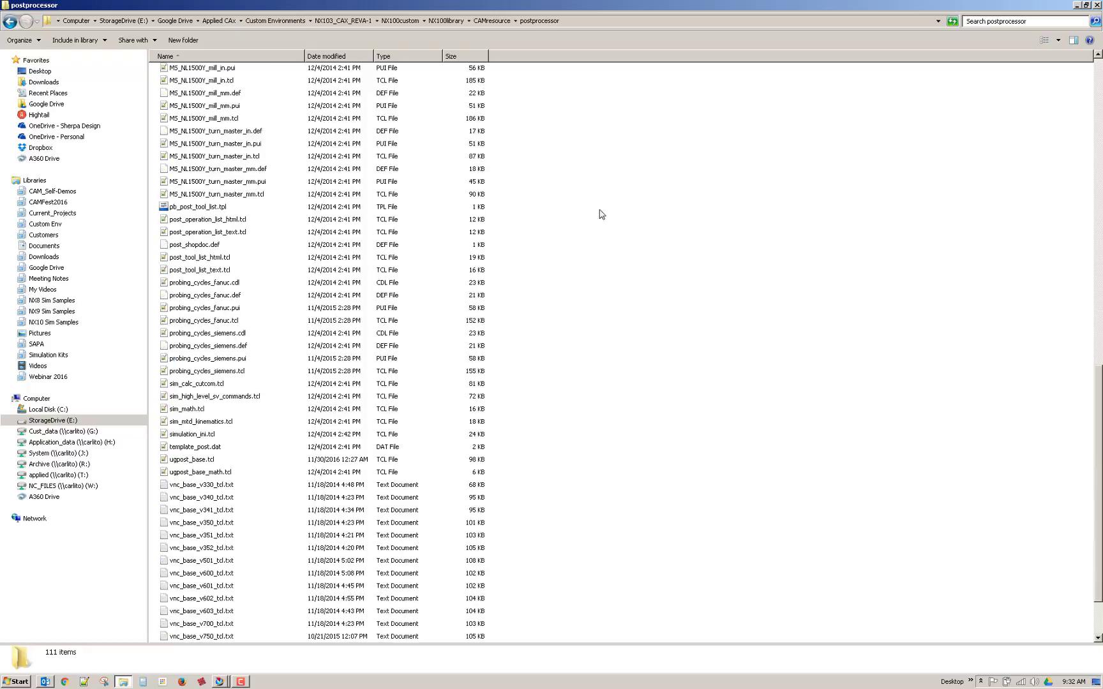
left_click(222, 449)
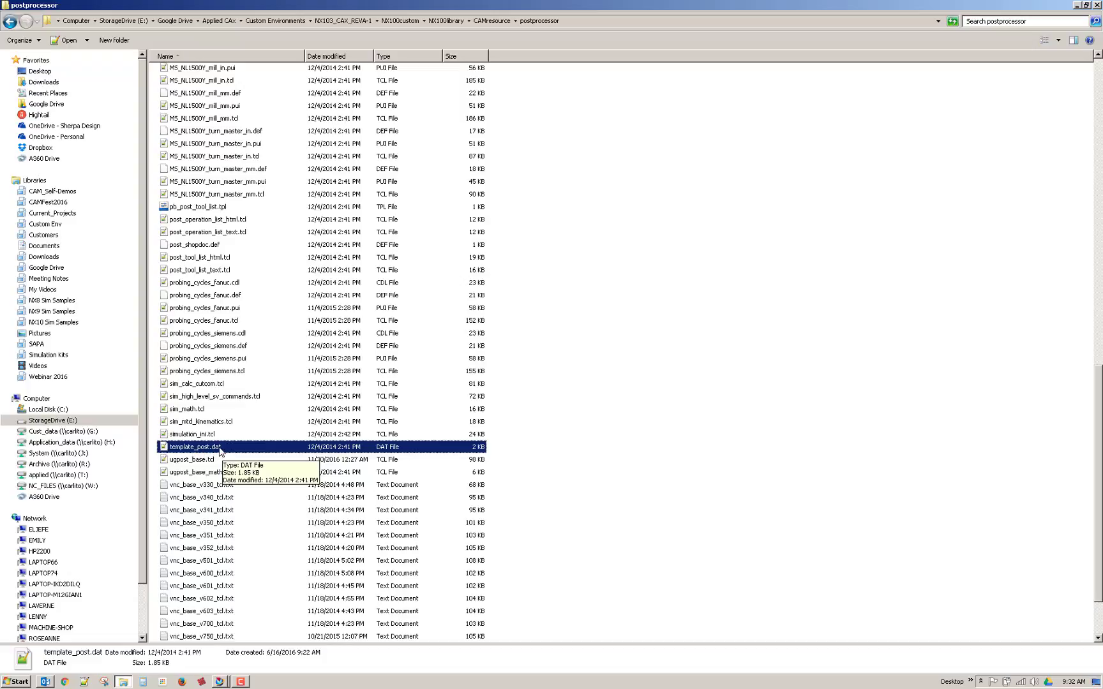
left_click(27, 42)
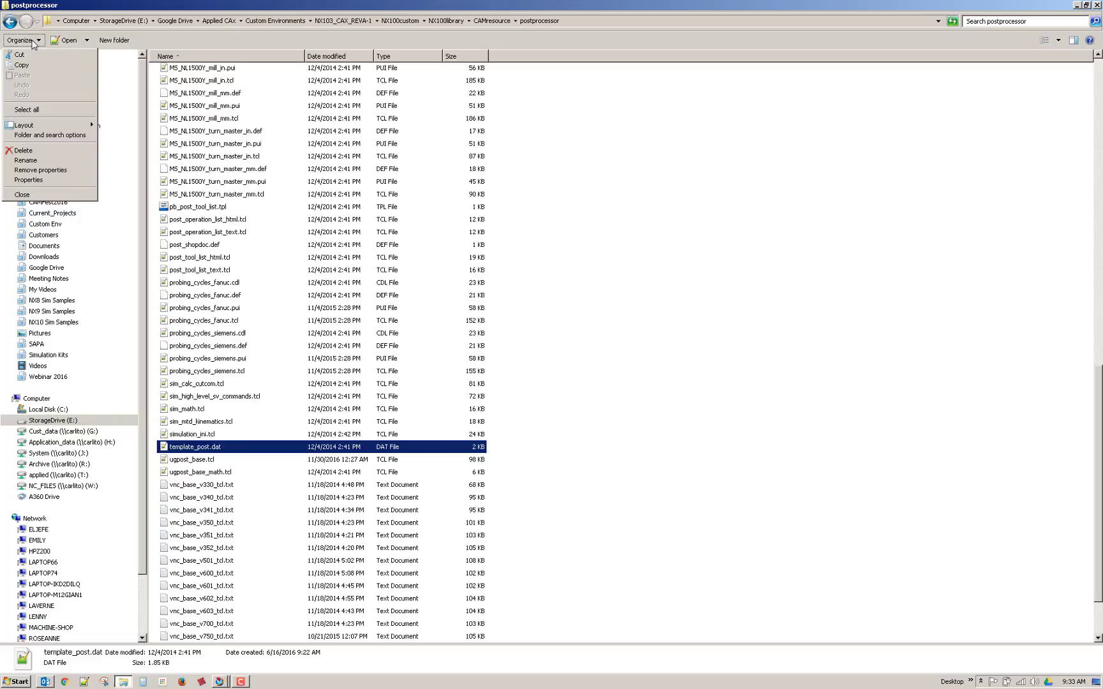
left_click(54, 136)
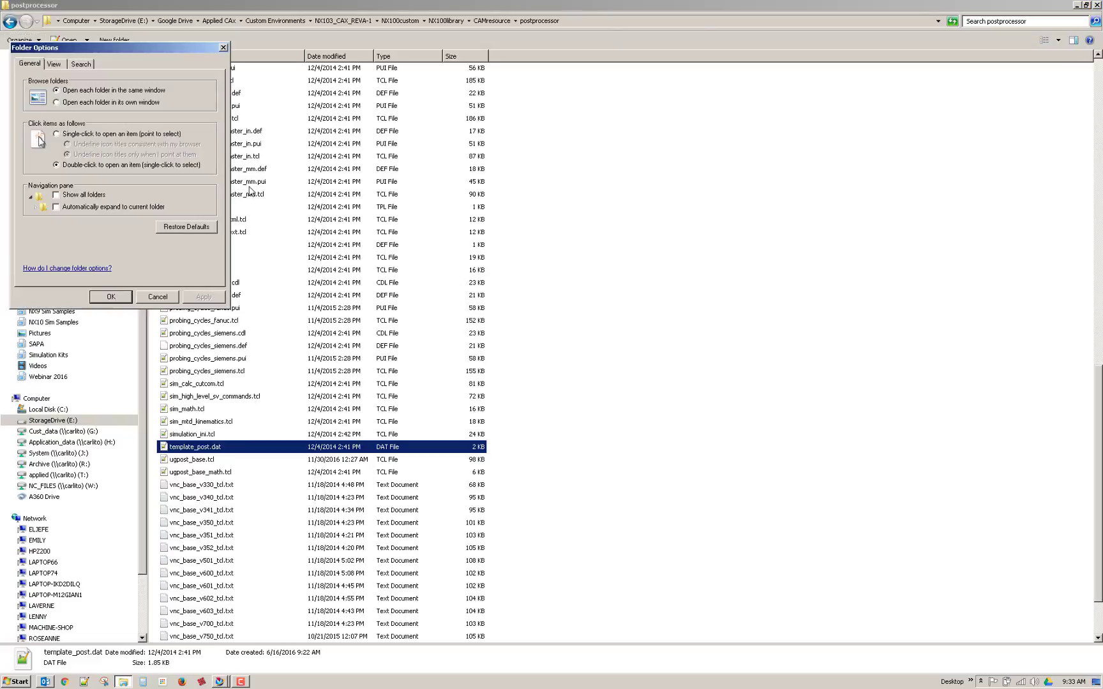
left_click(54, 64)
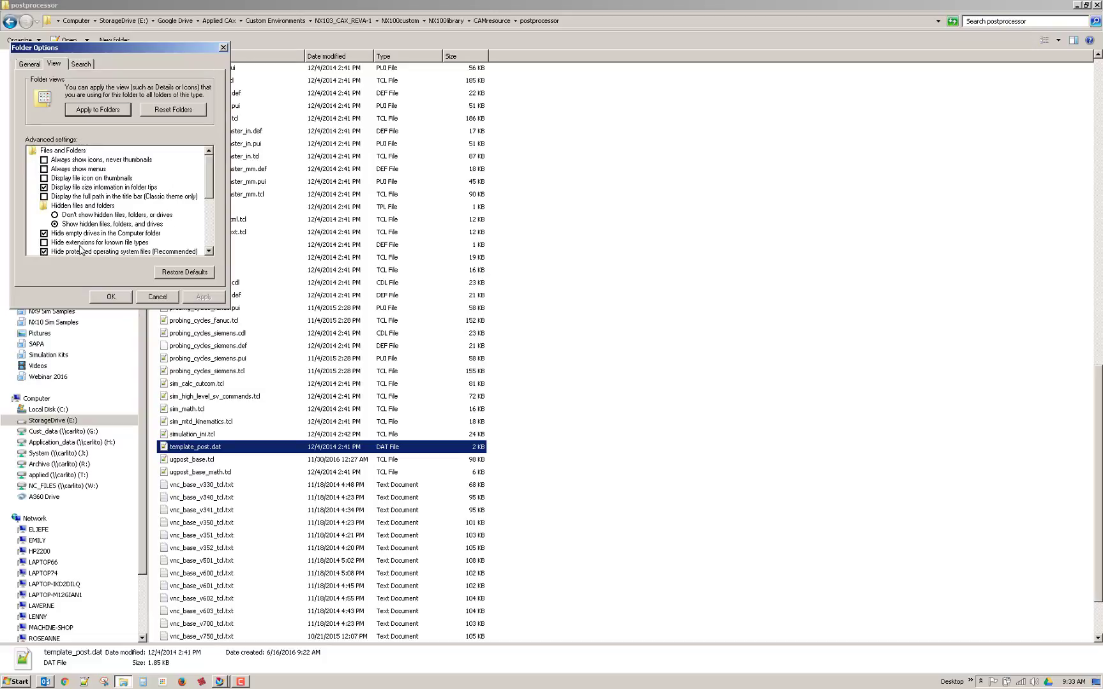
left_click(164, 299)
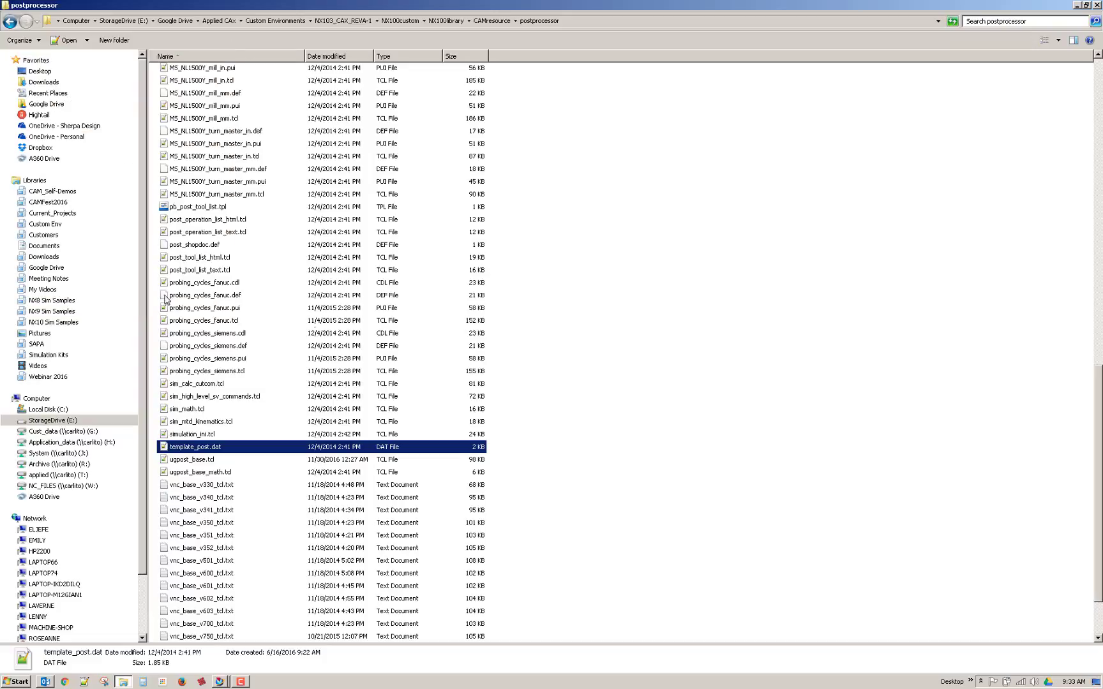
- Open template_post.dat with Edit with Notepad++
right_click(204, 450)
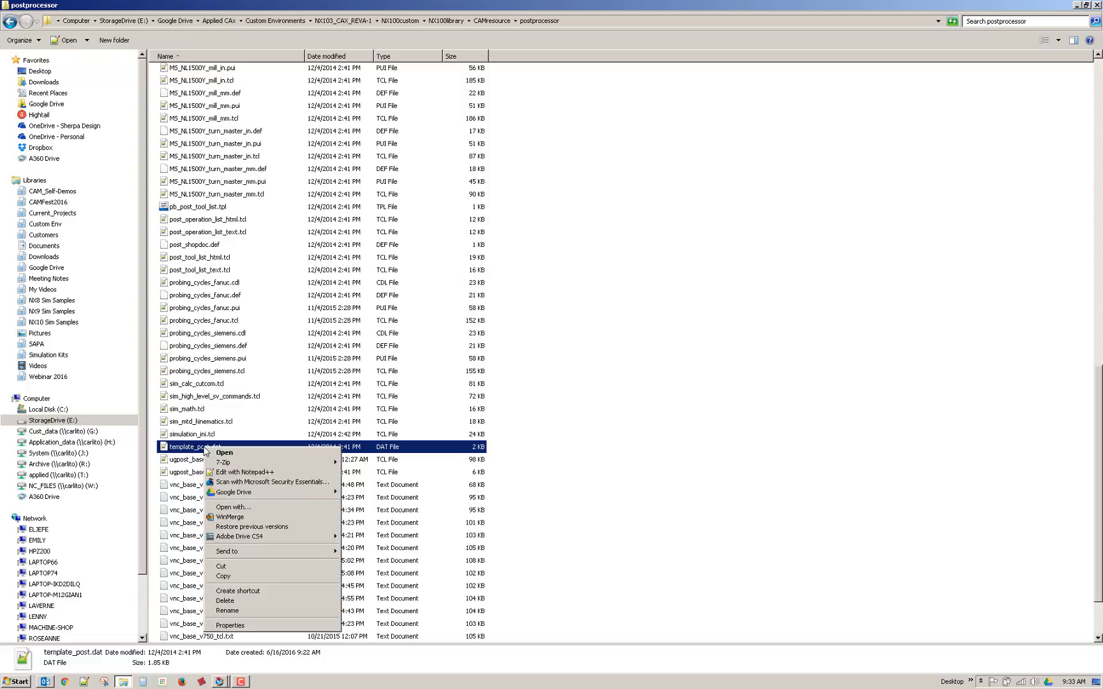
left_click(258, 473)
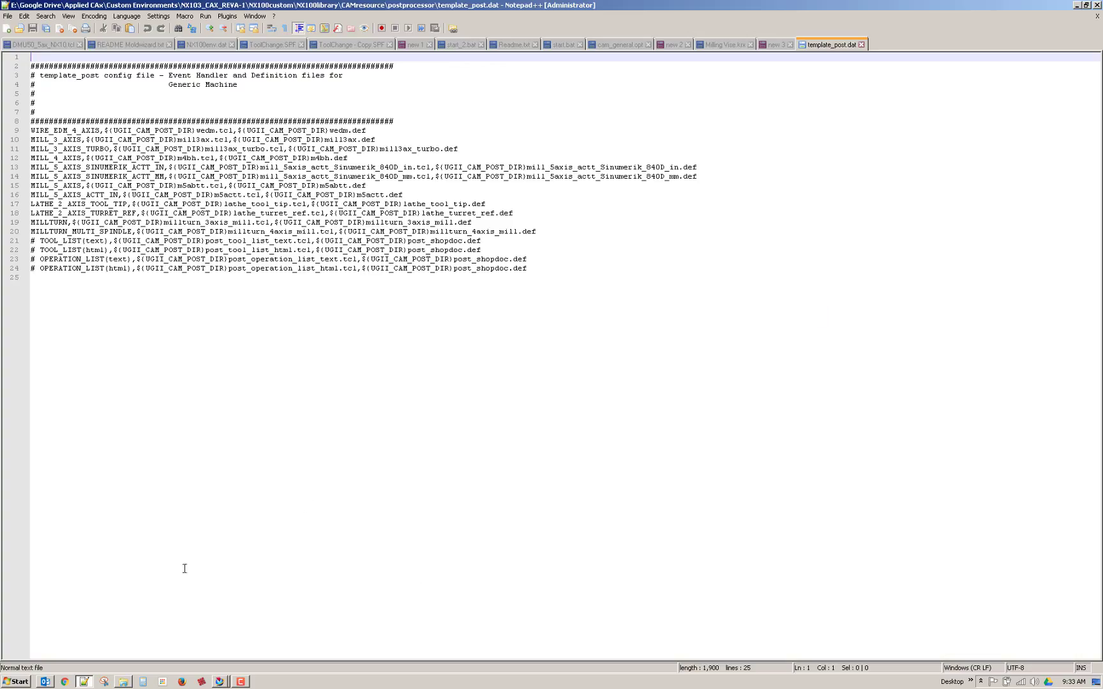
left_click(123, 681)
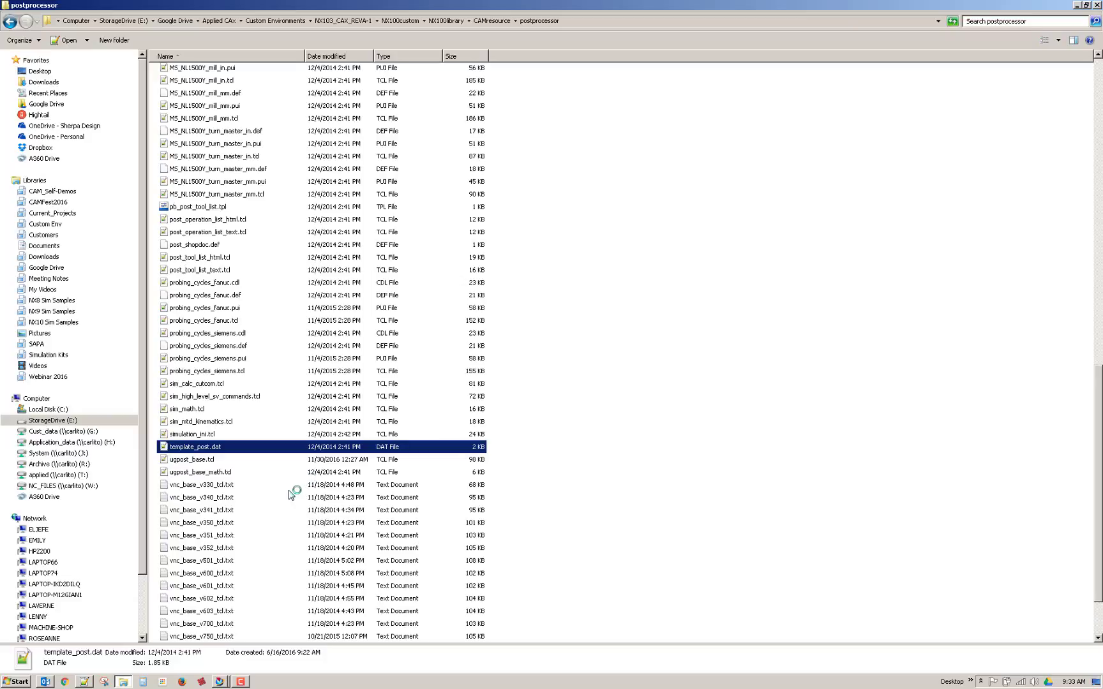
right_click(218, 447)
key("Escape")
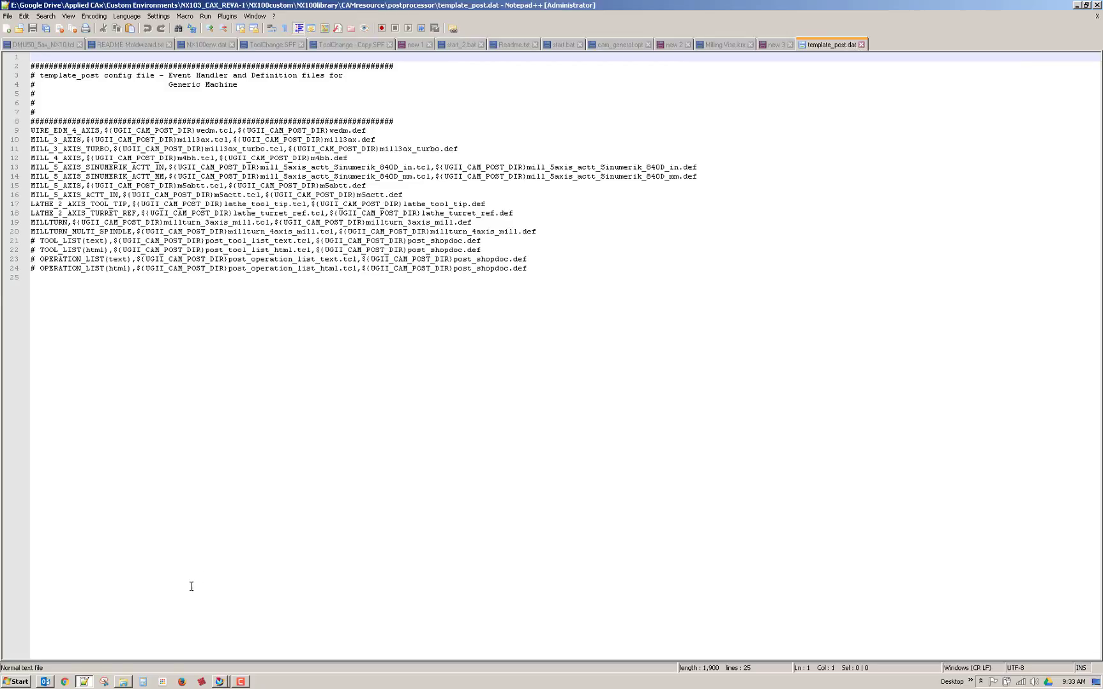
left_click(124, 681)
- Open template_post.dat once in Notepad via Open with, Always use unchecked, and maximize it
right_click(216, 450)
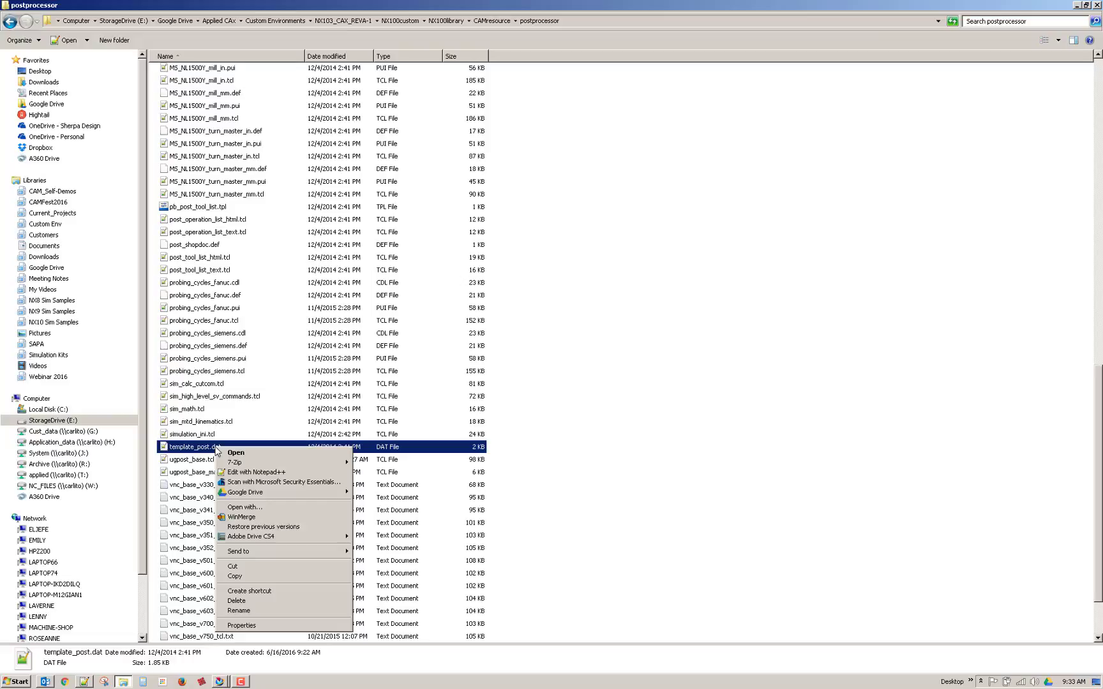
left_click(274, 509)
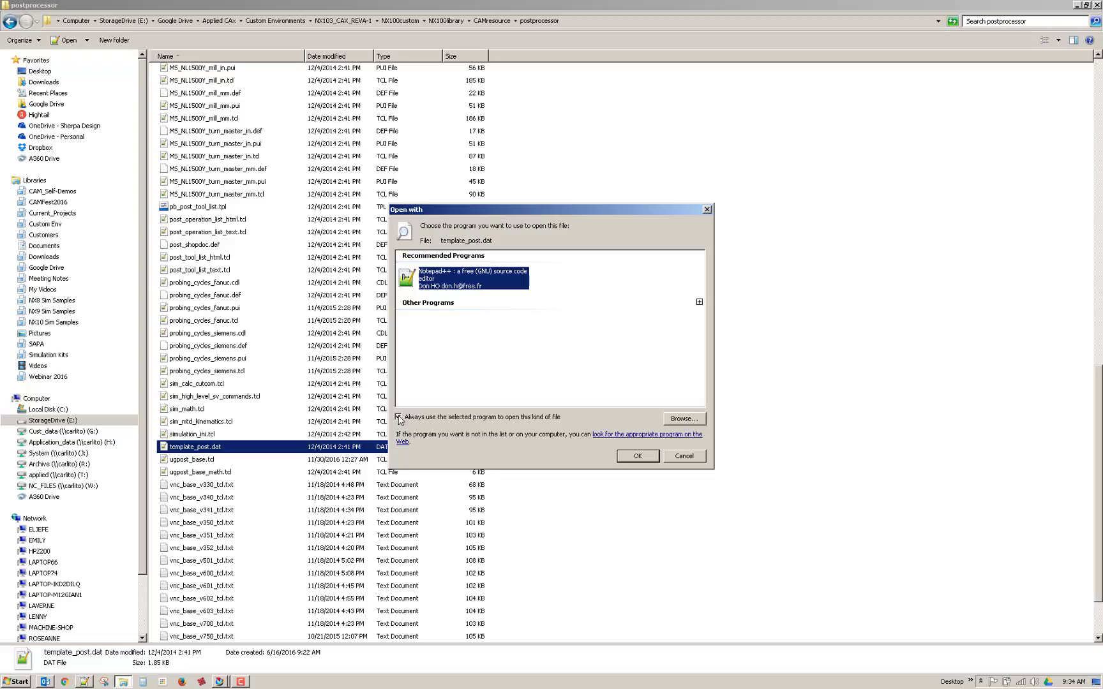
left_click(398, 417)
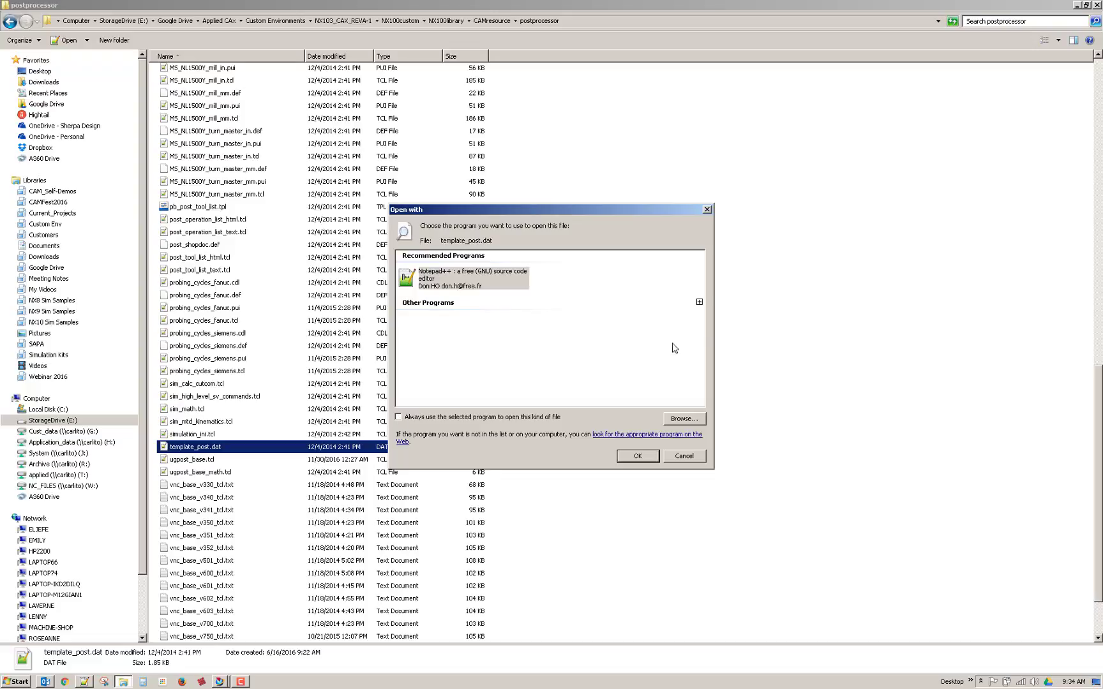
left_click(699, 303)
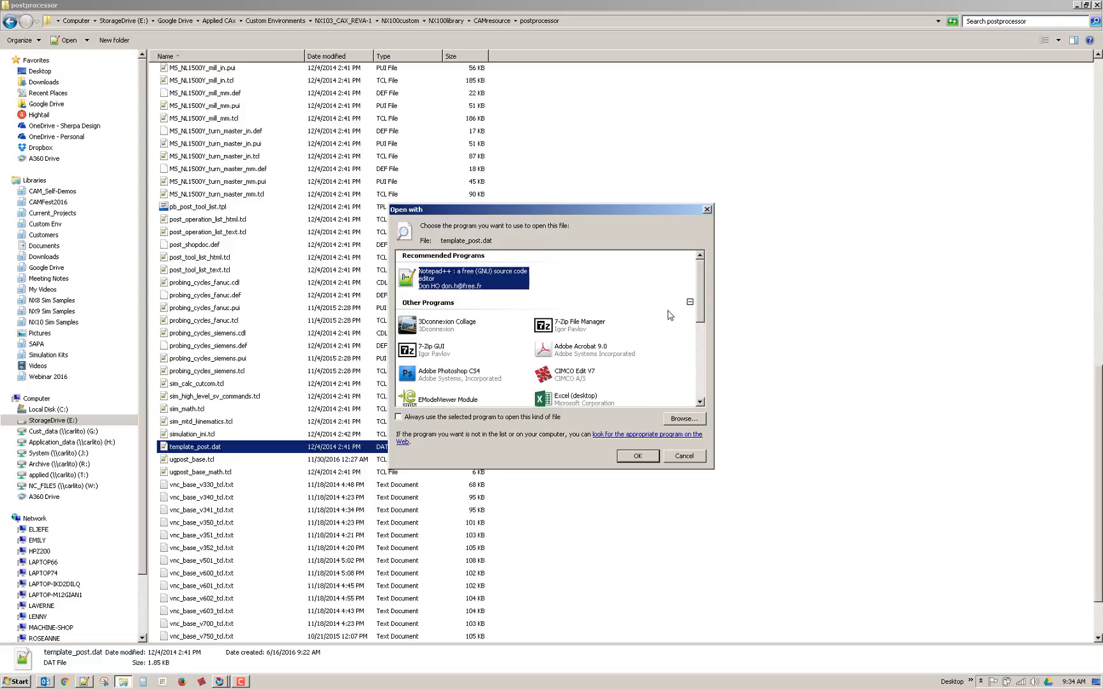
left_click_drag(700, 302, 700, 319)
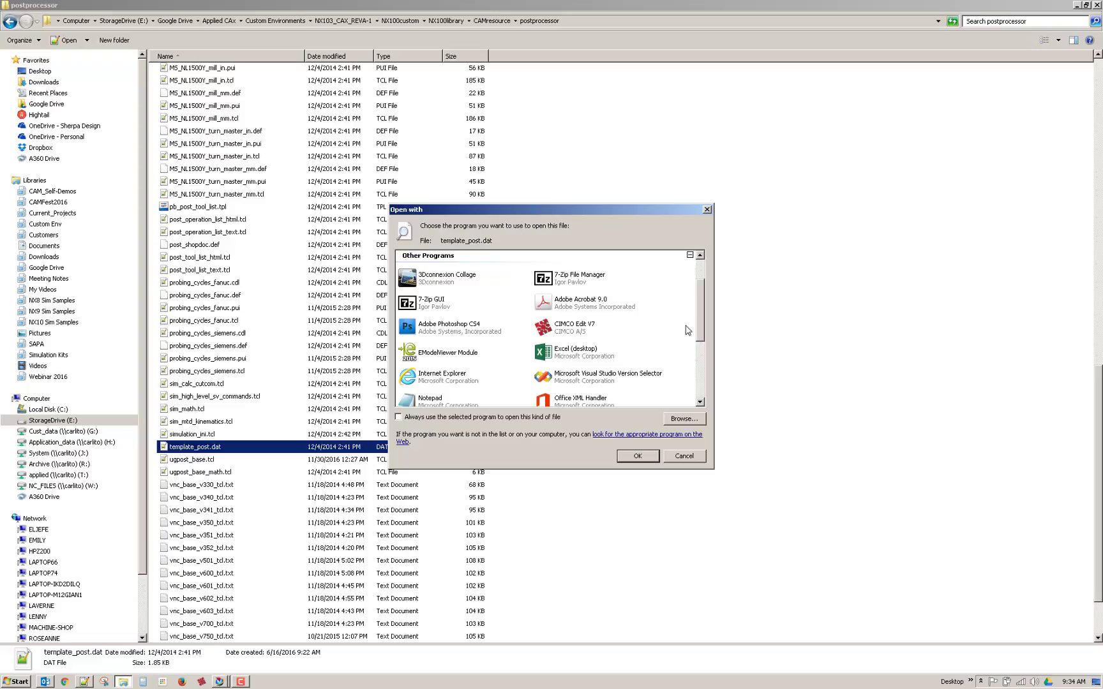
left_click_drag(700, 334, 696, 364)
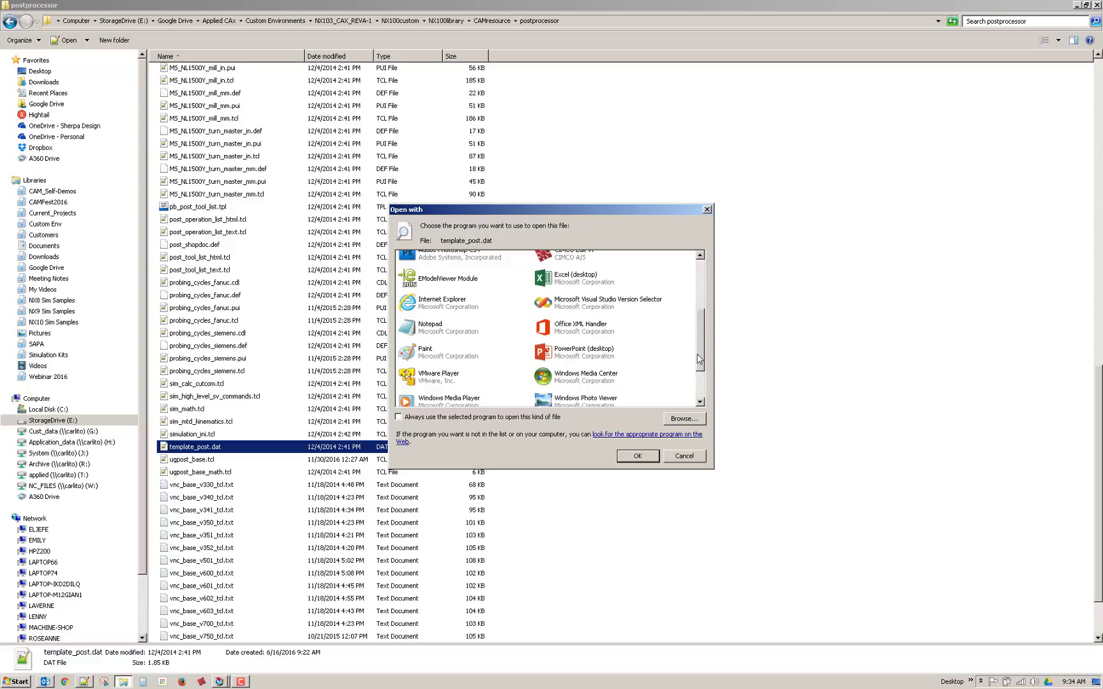
mouse_move(702, 359)
left_mouse_down()
mouse_move(700, 384)
mouse_move(701, 375)
left_mouse_up()
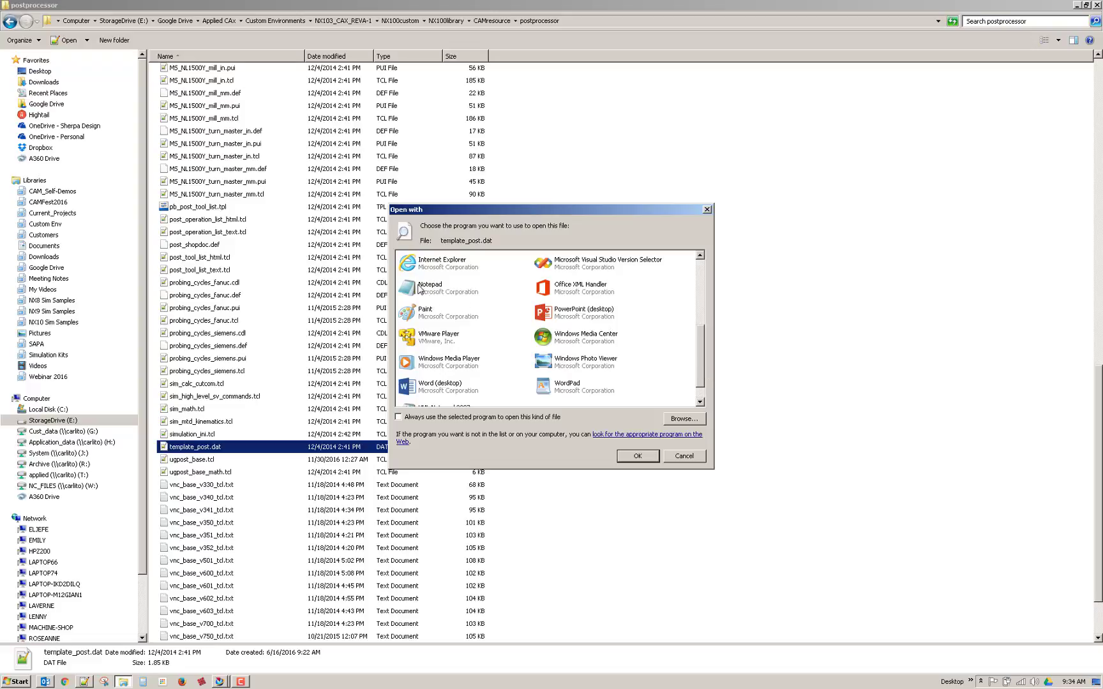
left_click(441, 287)
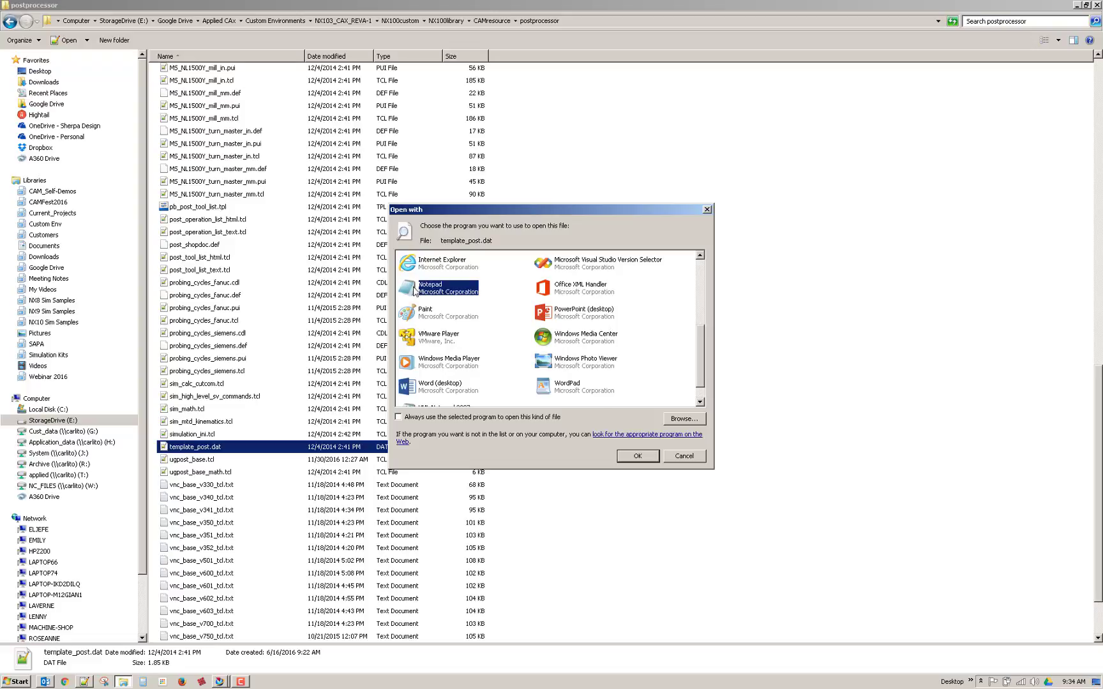
left_click(635, 456)
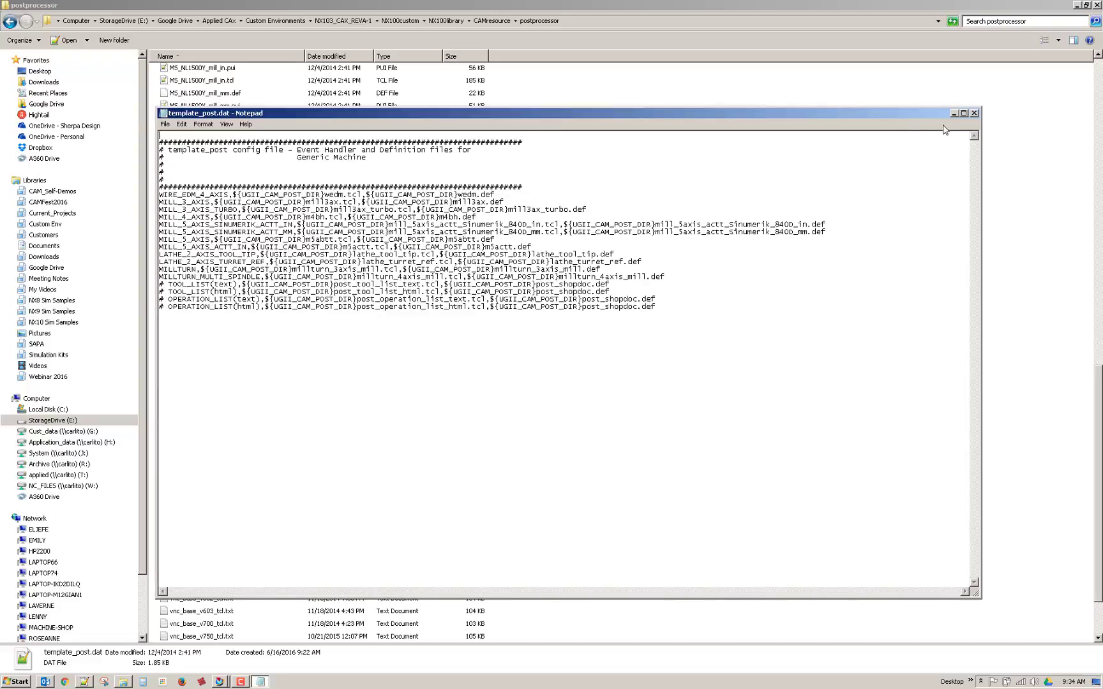
left_click(963, 113)
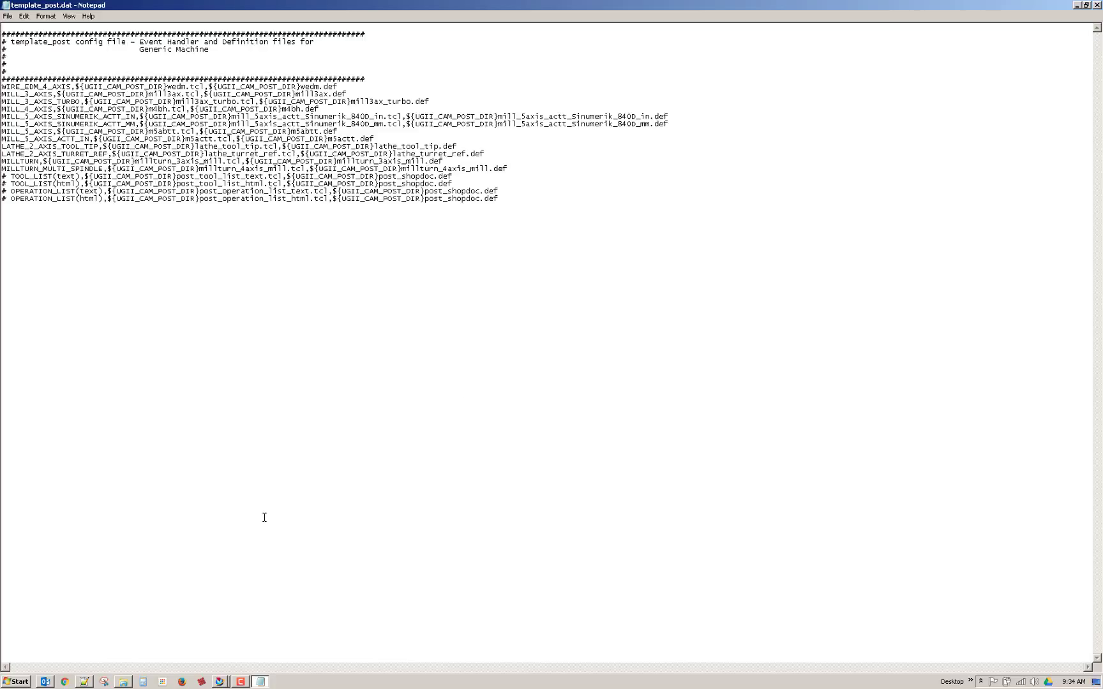
- Return to template_post.dat in Notepad++ and select WIRE_EDM_4_AXIS on line 9
left_click(84, 682)
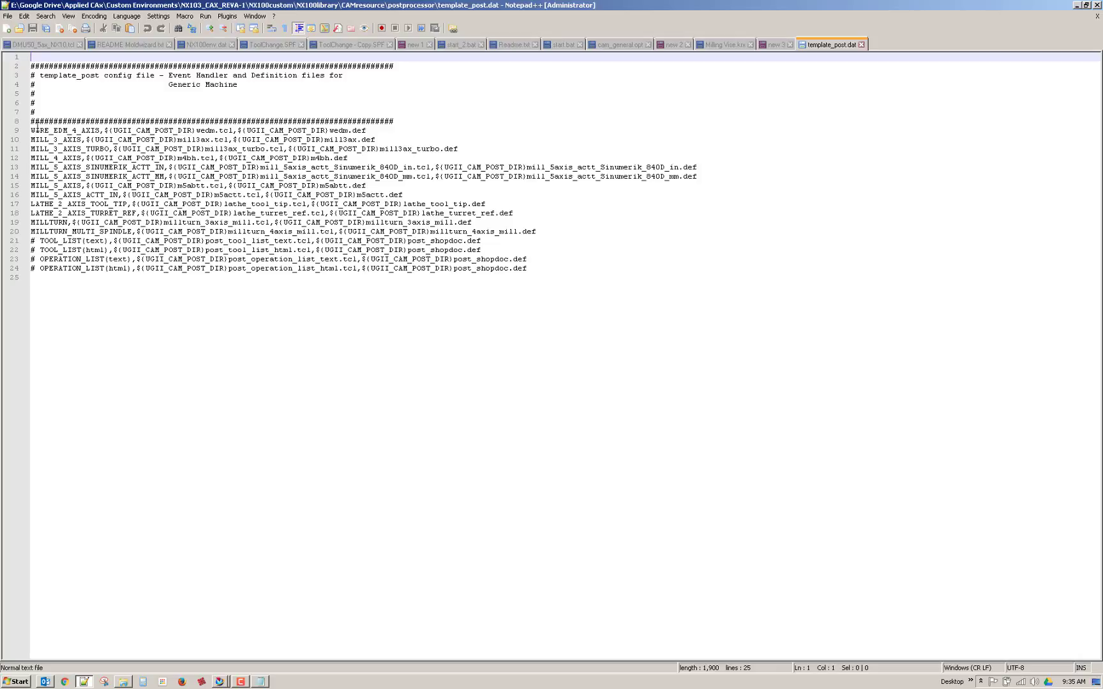
left_click(31, 130)
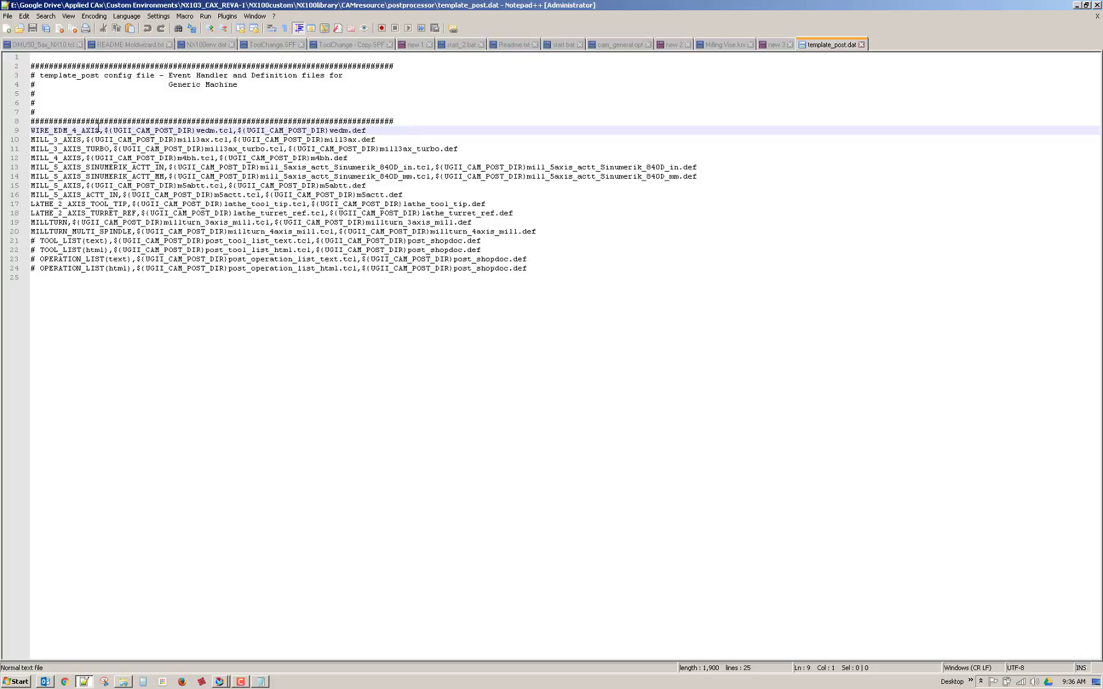
left_click_drag(99, 130, 31, 131)
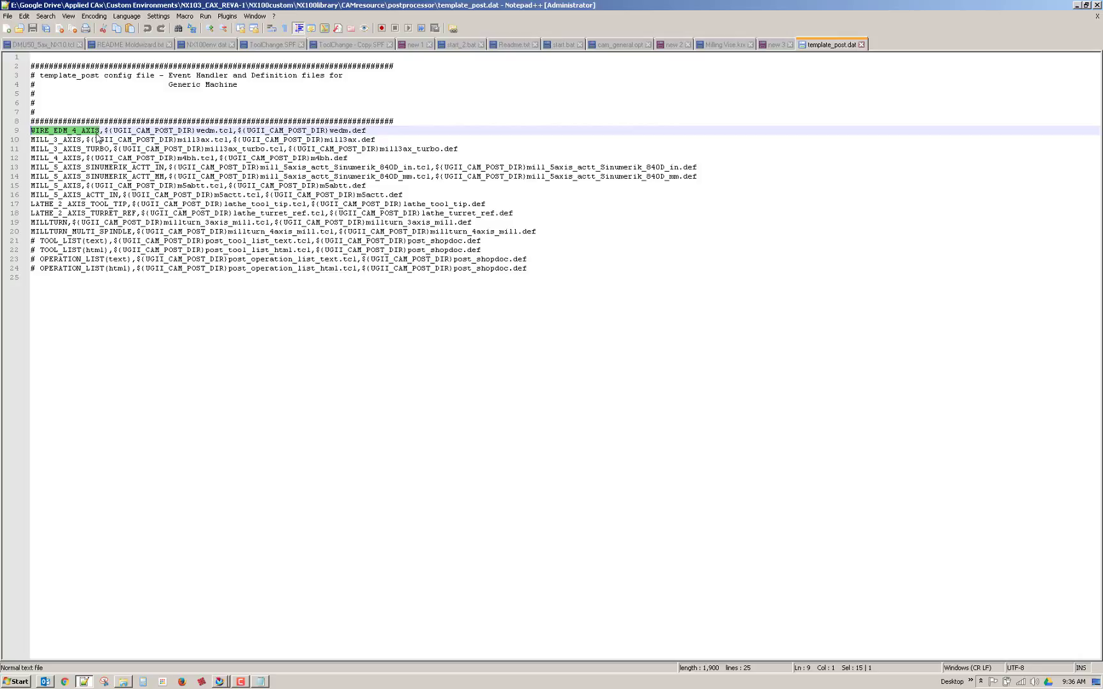
- Close the NX log window and create a new manufacturing part setup_1.prt with the default environment
left_click(218, 685)
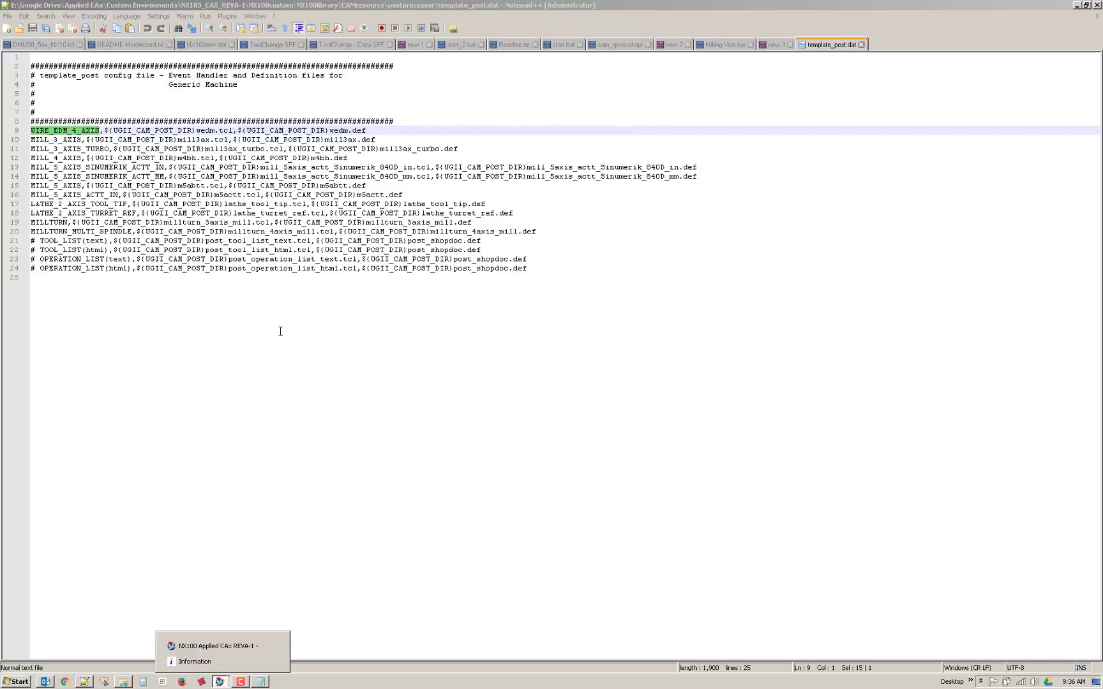
left_click(218, 650)
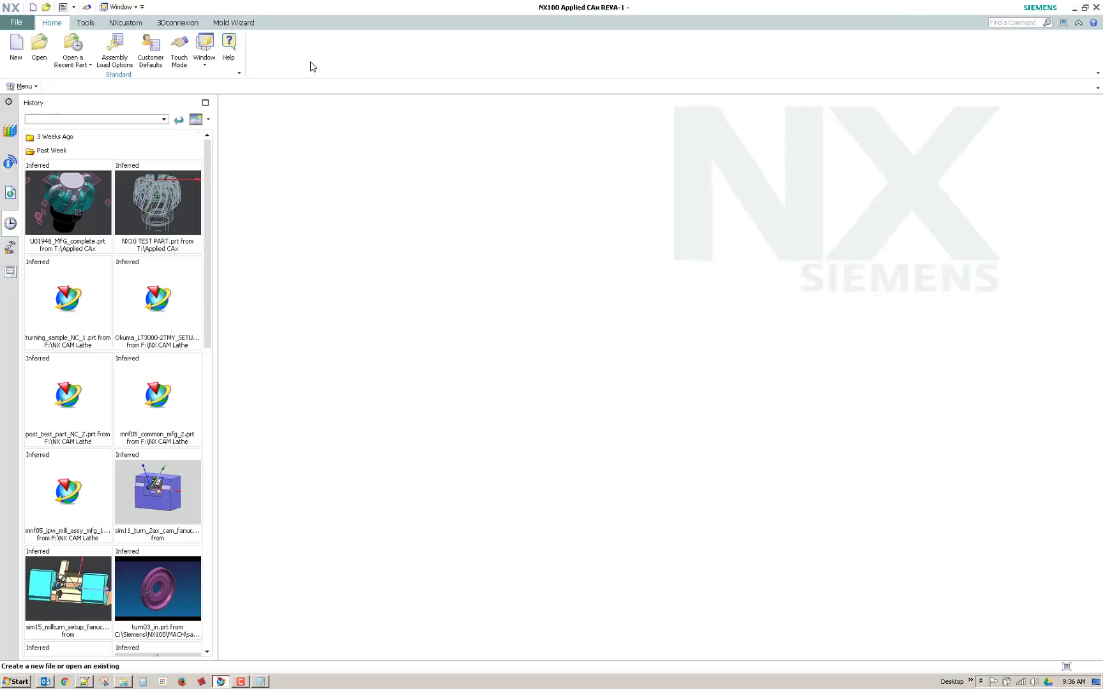
left_click(1097, 5)
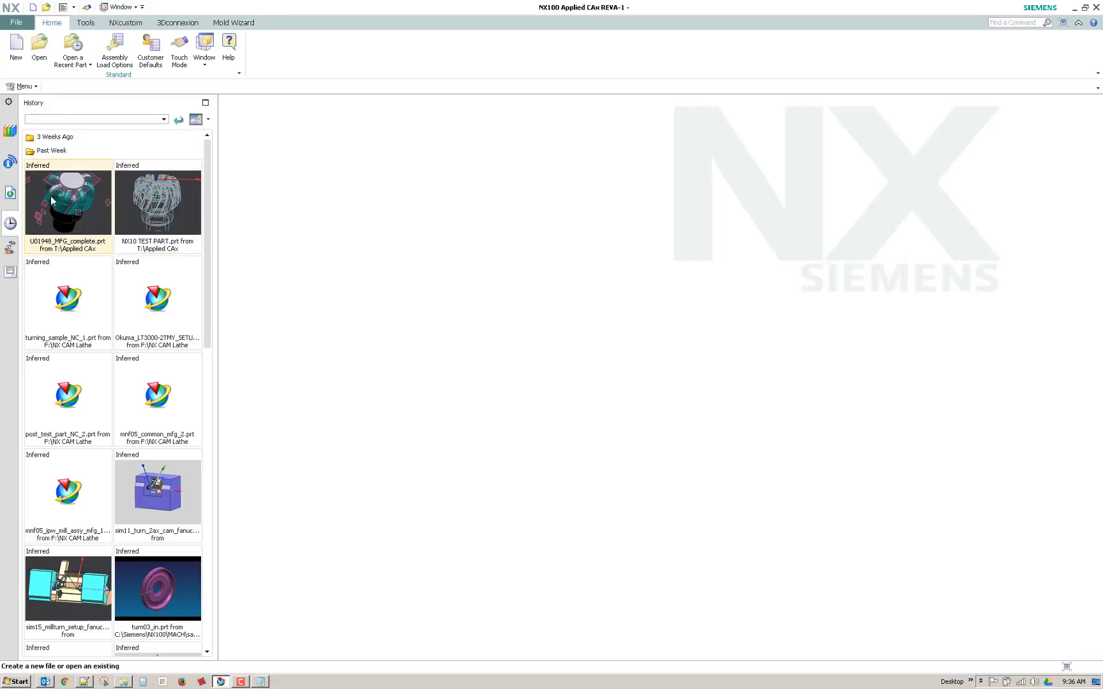
left_click(16, 48)
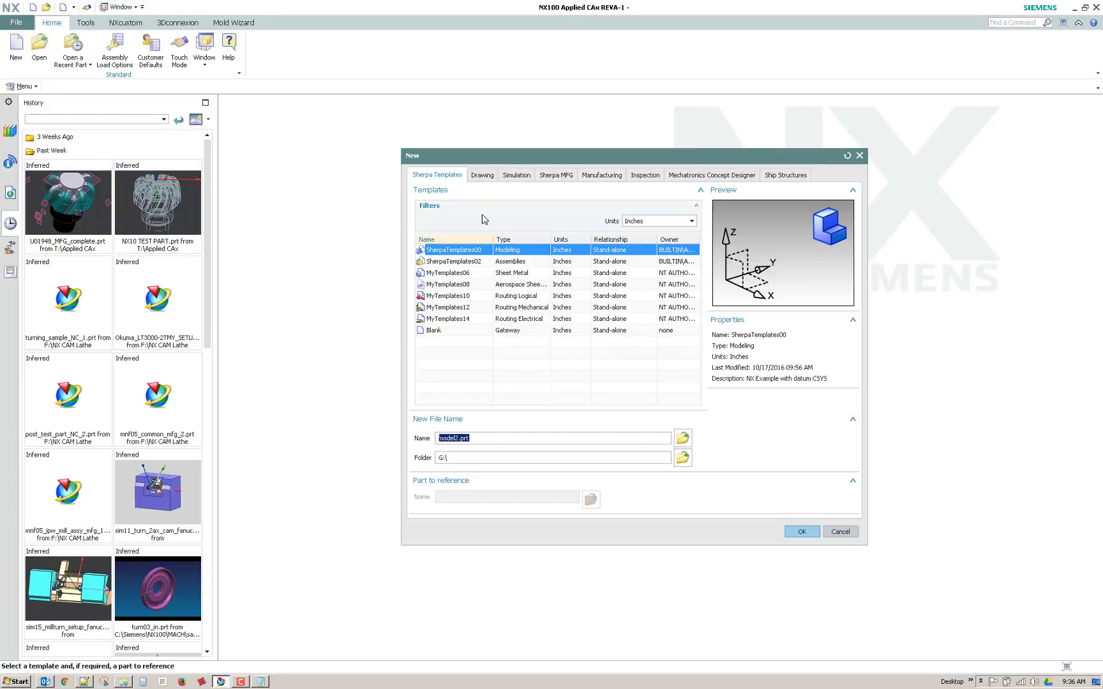
left_click(609, 176)
left_click(799, 532)
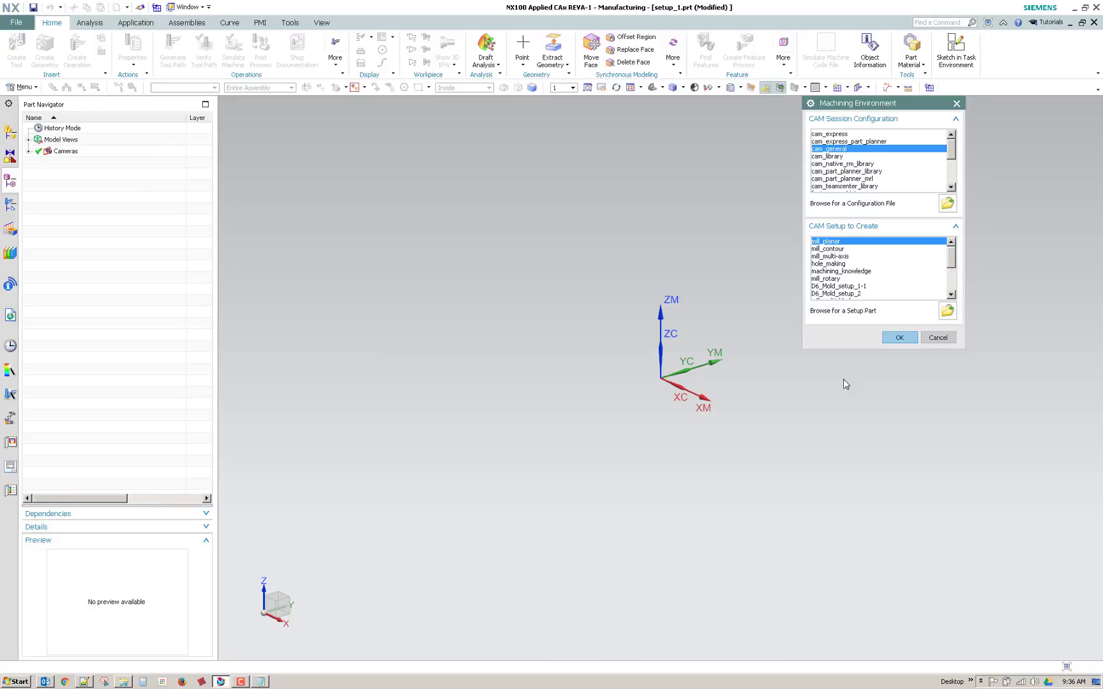
left_click(900, 337)
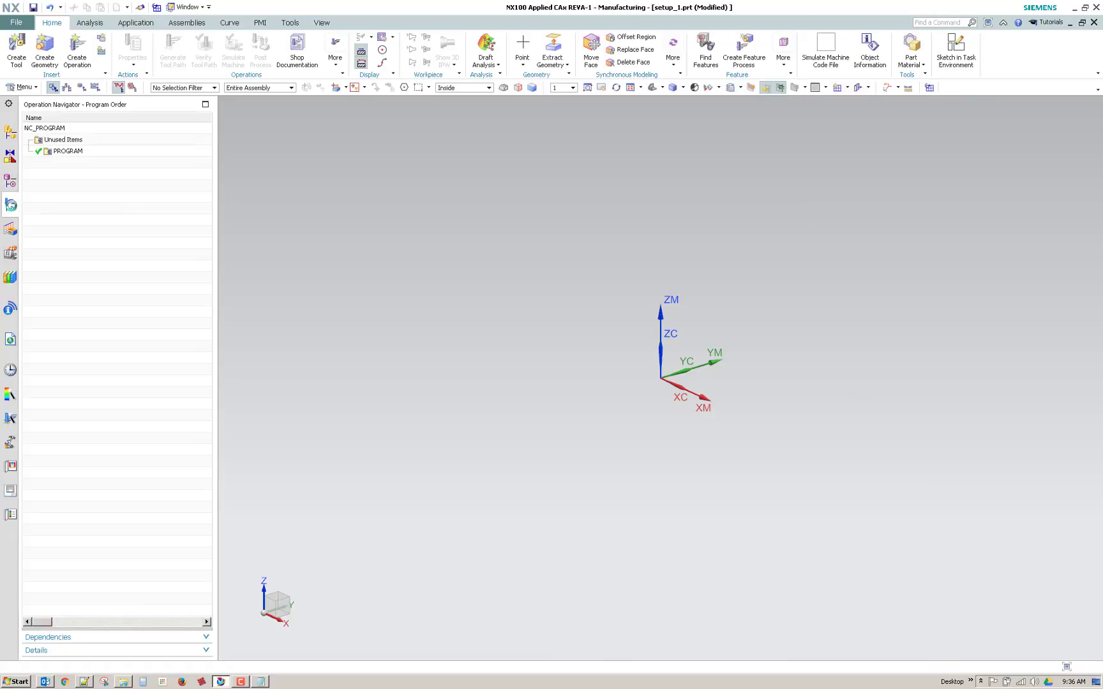
- Open Postprocess for PROGRAM, compare its postprocessor list with template_post.dat, then cancel
right_click(67, 151)
left_click(93, 268)
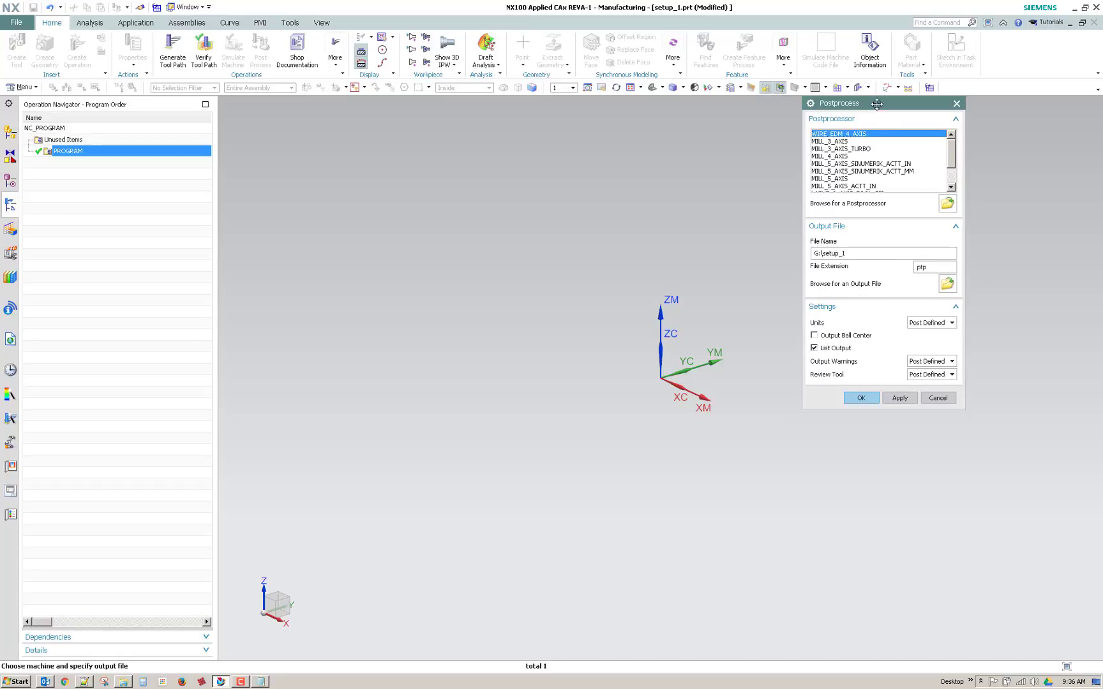
left_click_drag(880, 103, 422, 121)
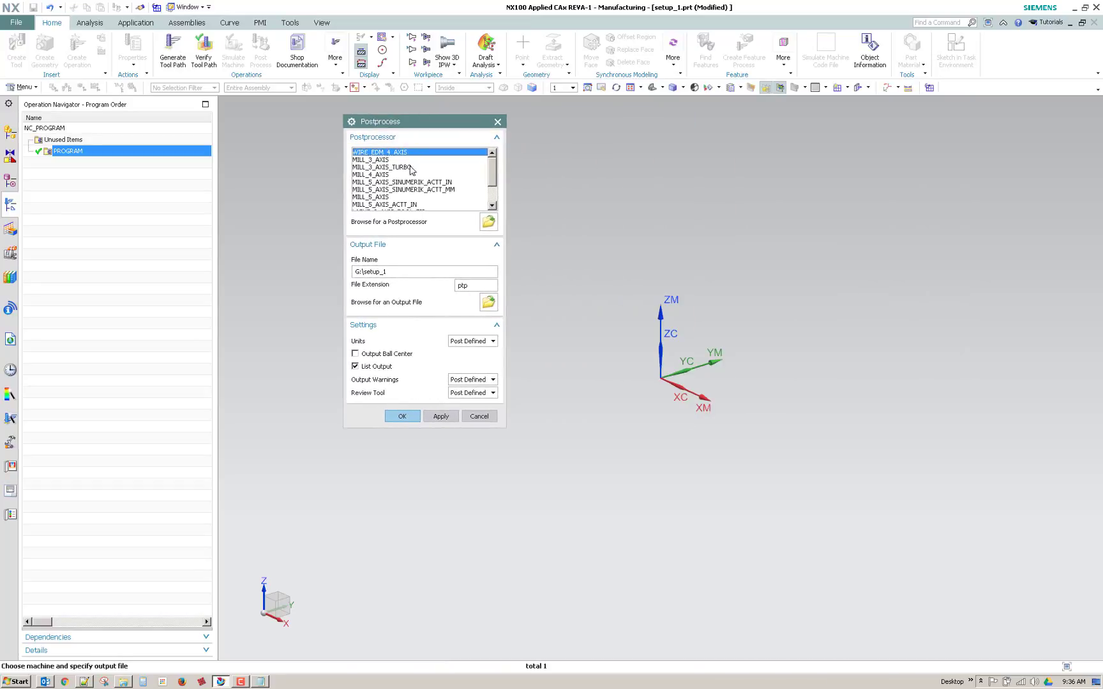
left_click(83, 683)
left_click(84, 682)
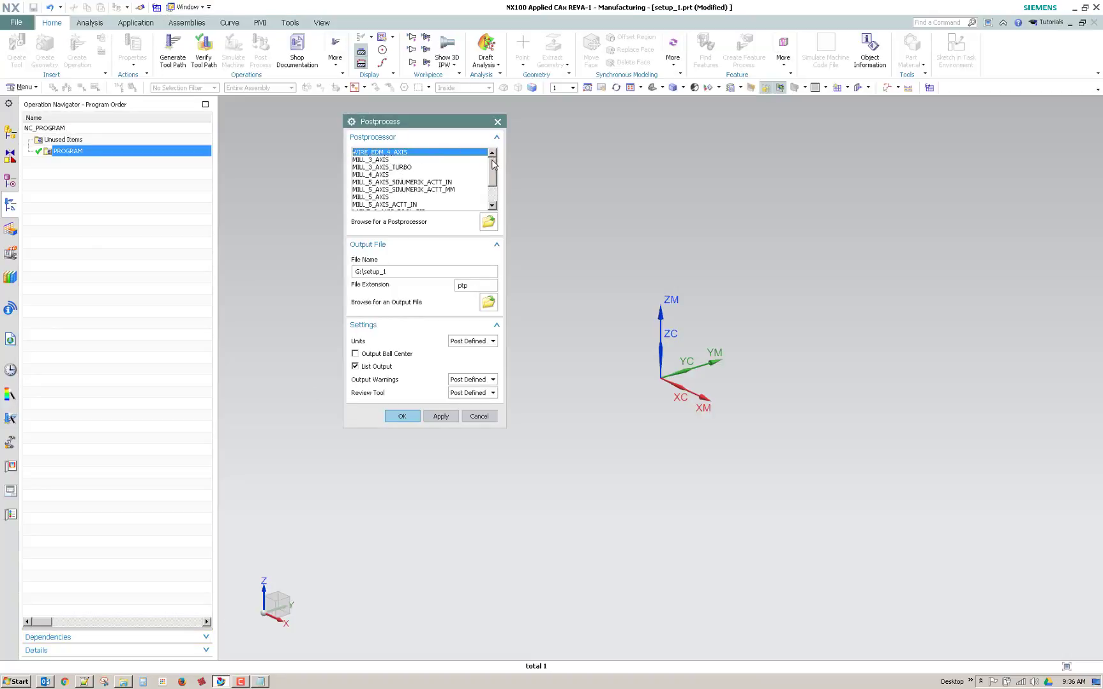
left_click_drag(493, 171, 499, 189)
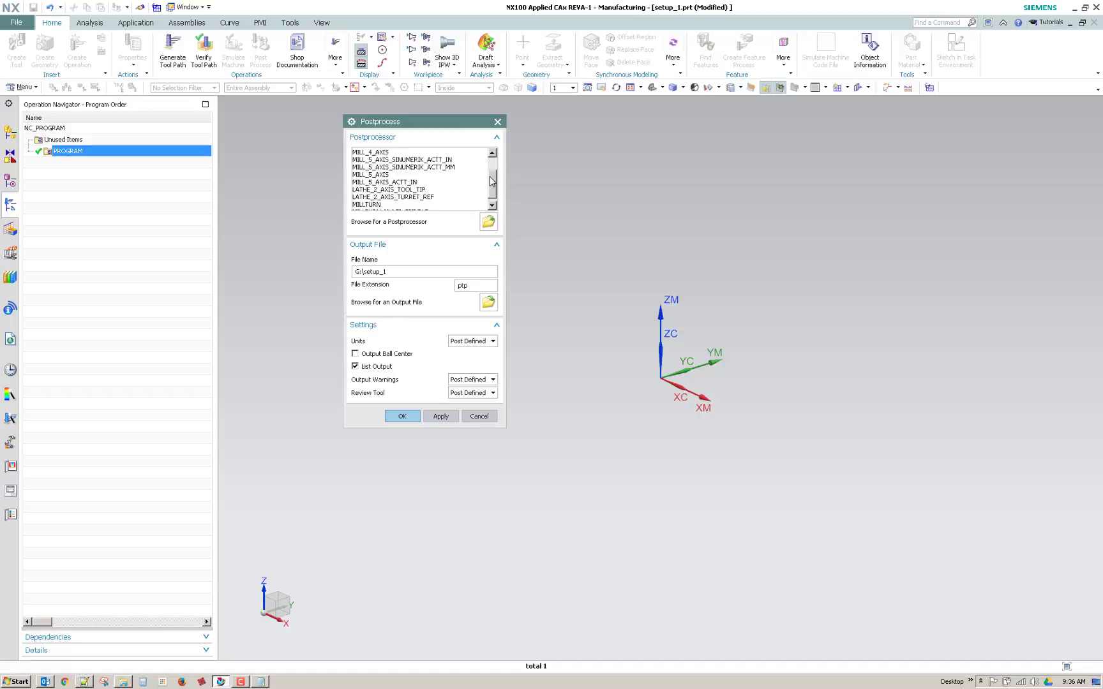
left_click_drag(491, 181, 490, 167)
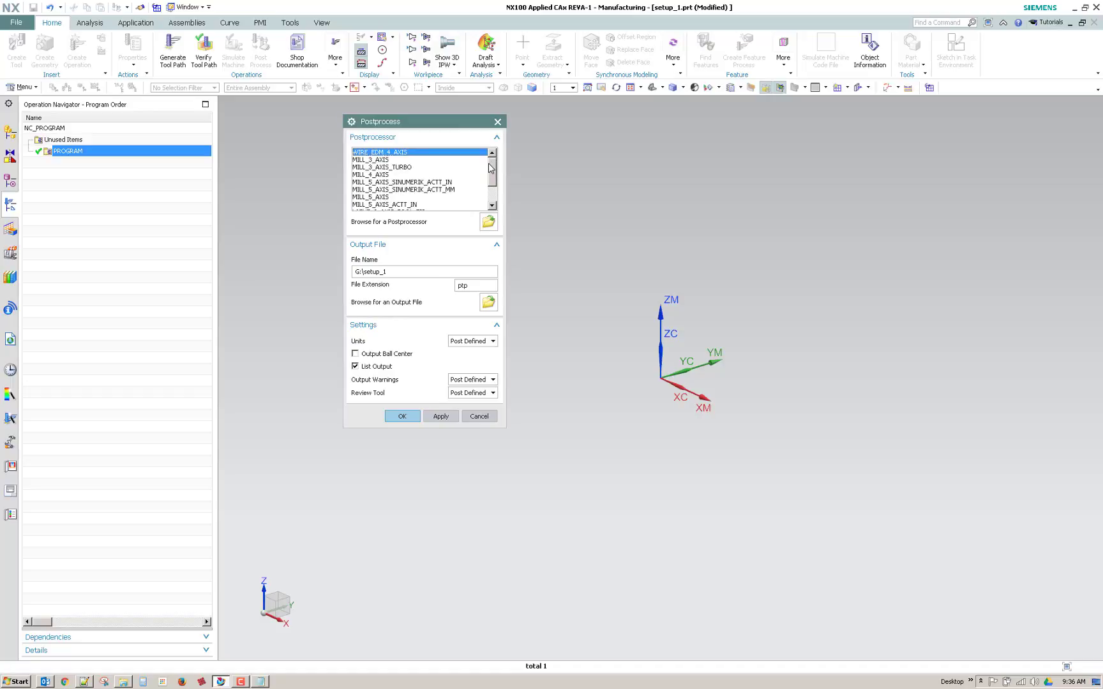
left_click(477, 417)
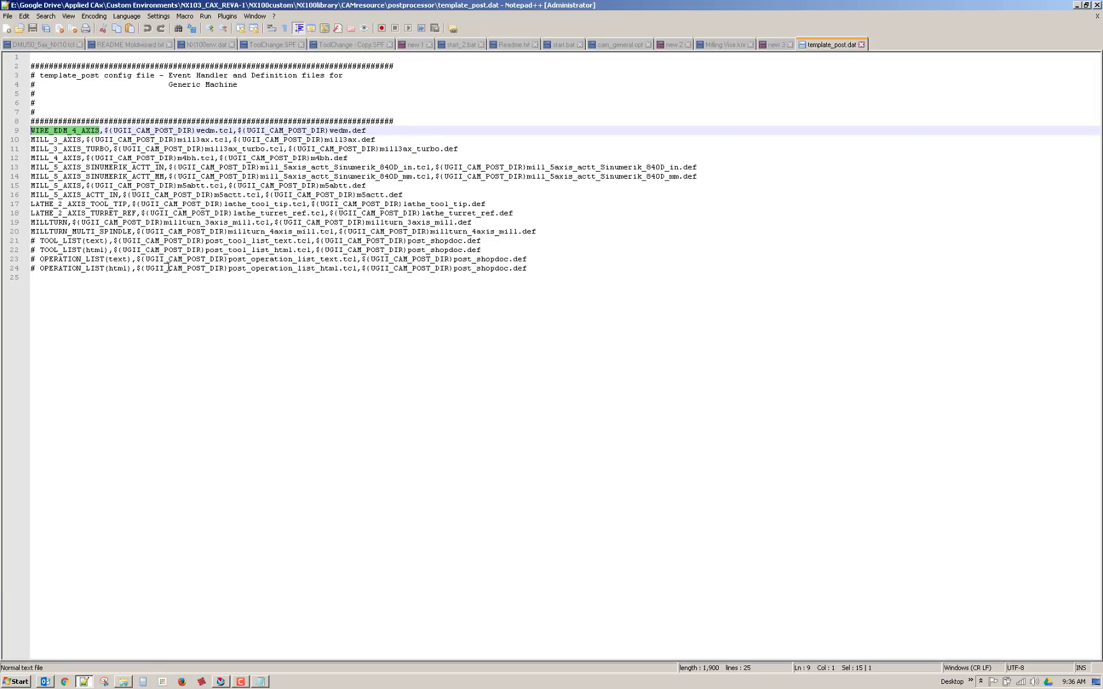
- Highlight wedm.tcl and wedm.def on line 9 and the MILL_3_AXIS entry on line 10
left_click(84, 681)
left_click_drag(235, 129, 196, 129)
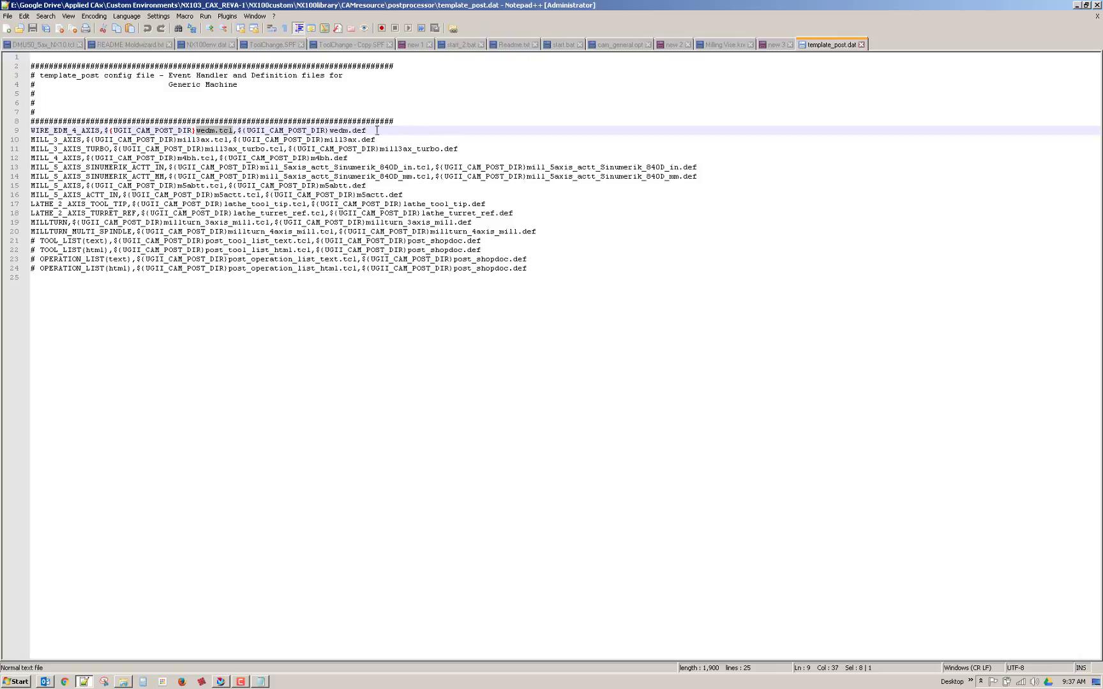
left_click_drag(368, 130, 329, 130)
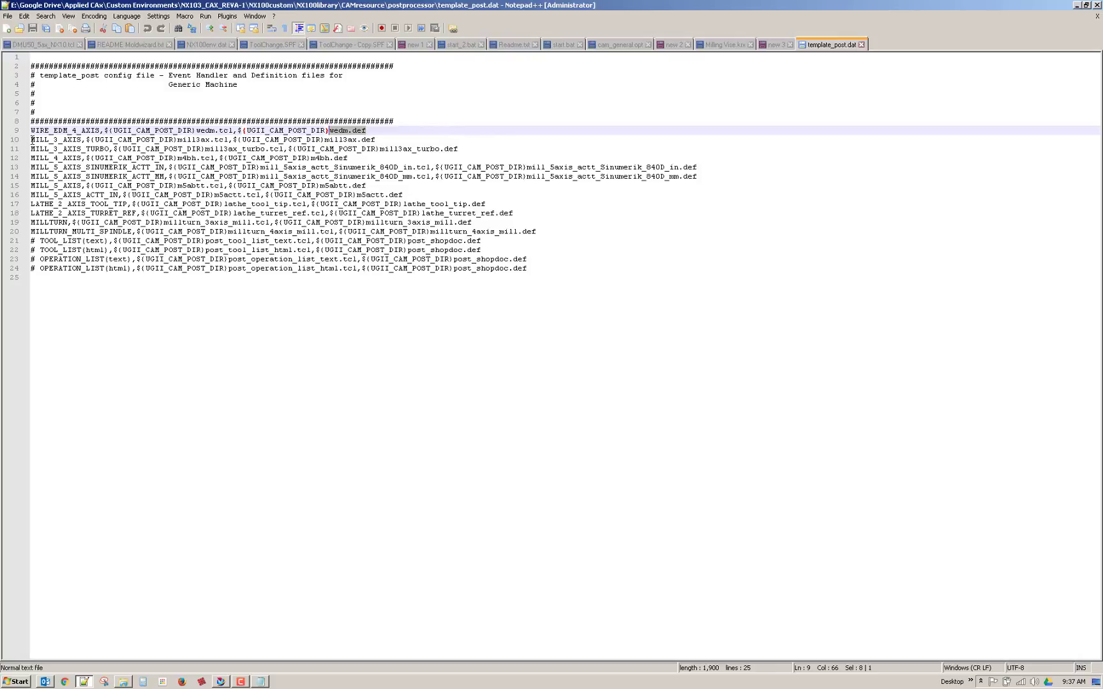
left_click_drag(32, 139, 81, 139)
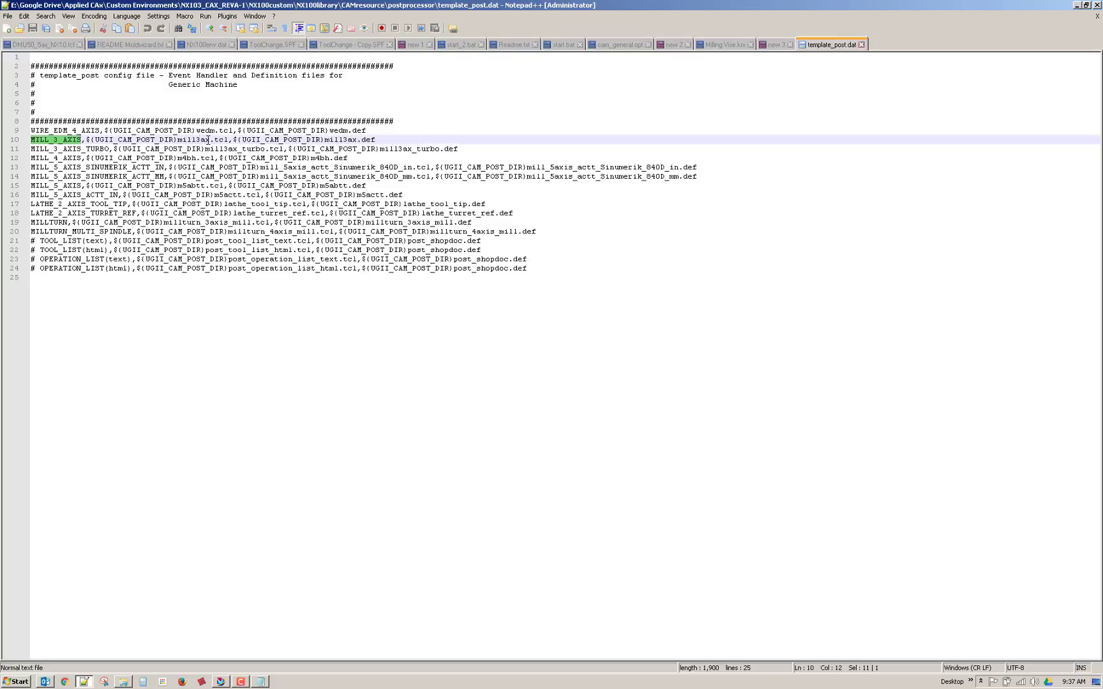
left_click(123, 682)
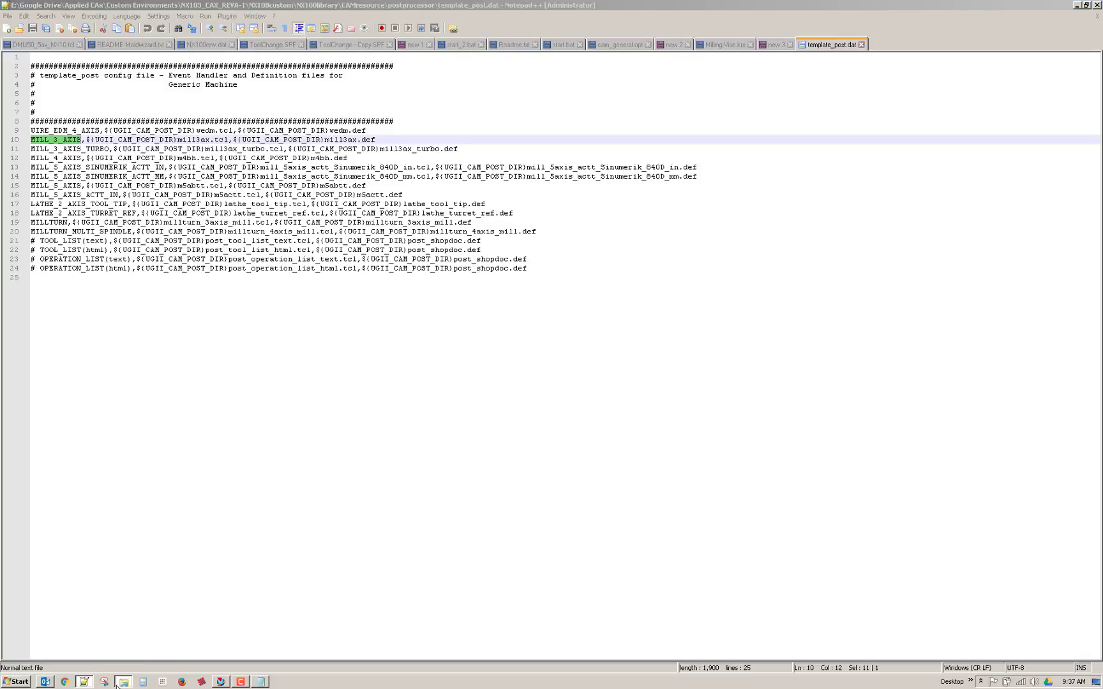
- Select the three mill3ax files (.def, .pui, .tcl) in the postprocessor folder
scroll(332, 249, "up", 8)
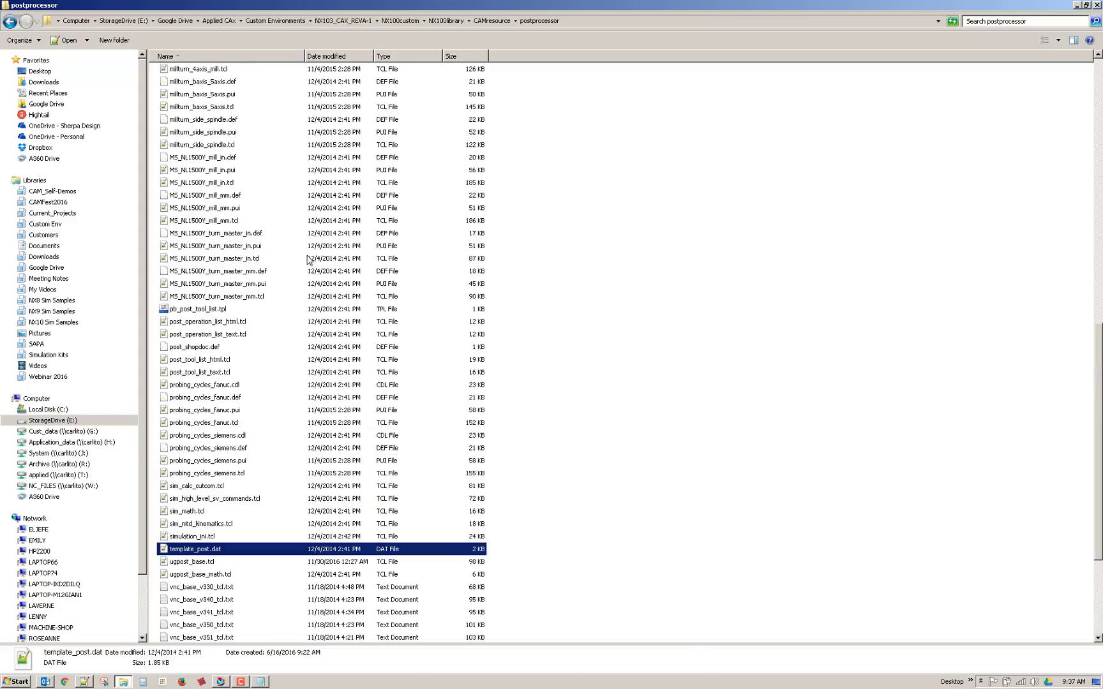
left_click(204, 94)
scroll(198, 128, "up", 2)
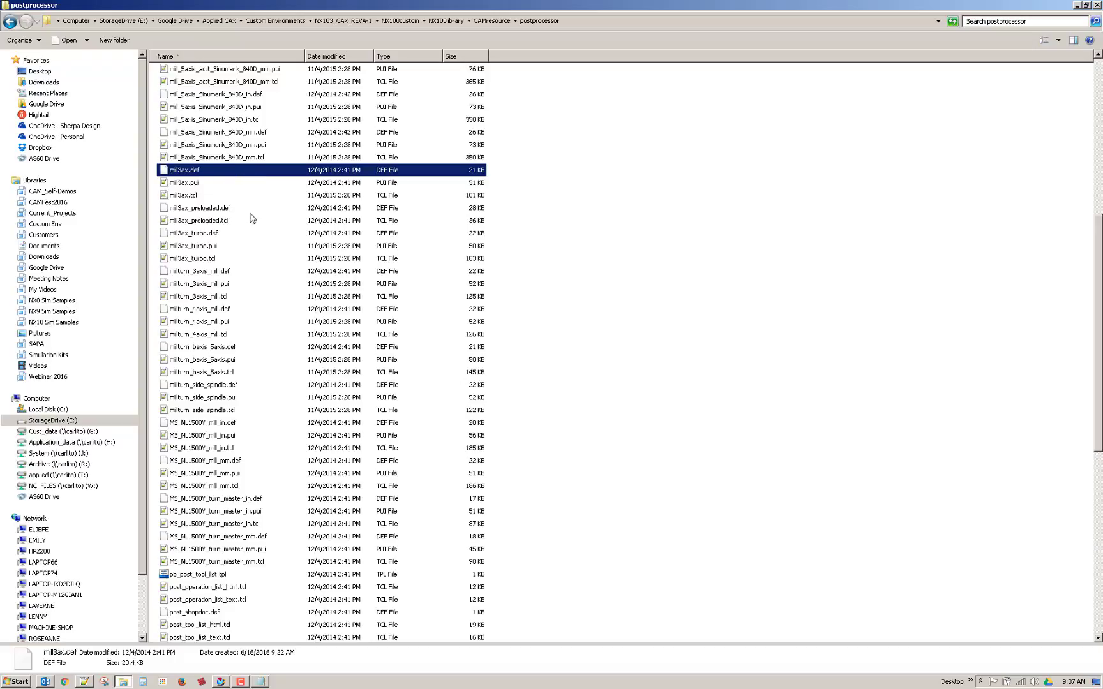
left_click(84, 681)
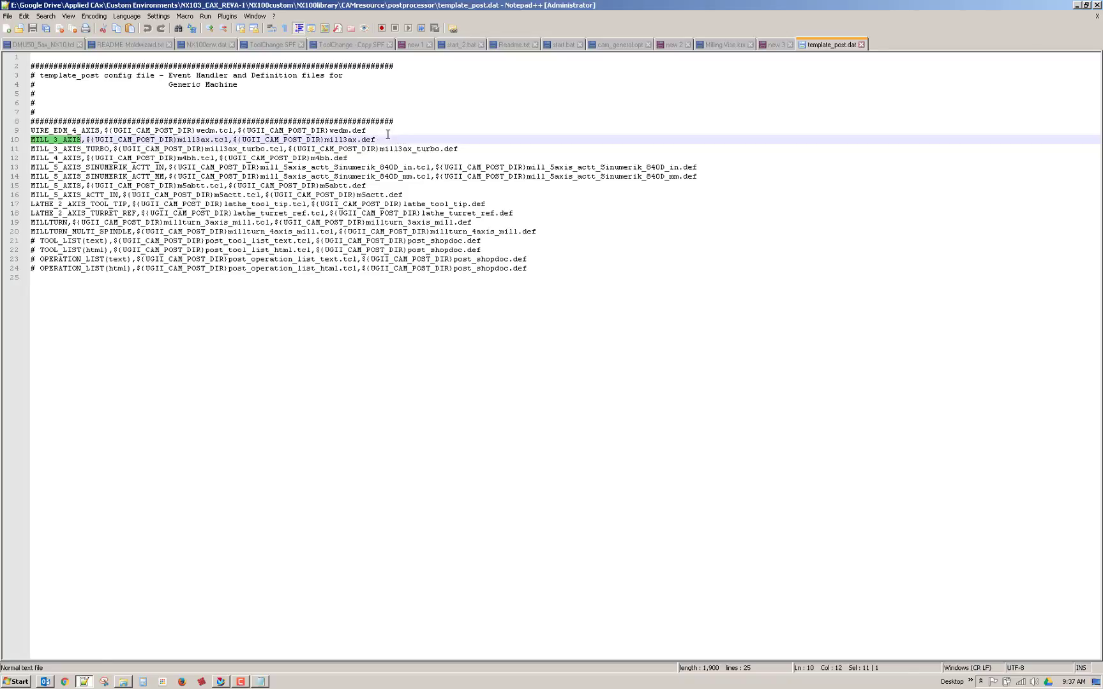
left_click(123, 681)
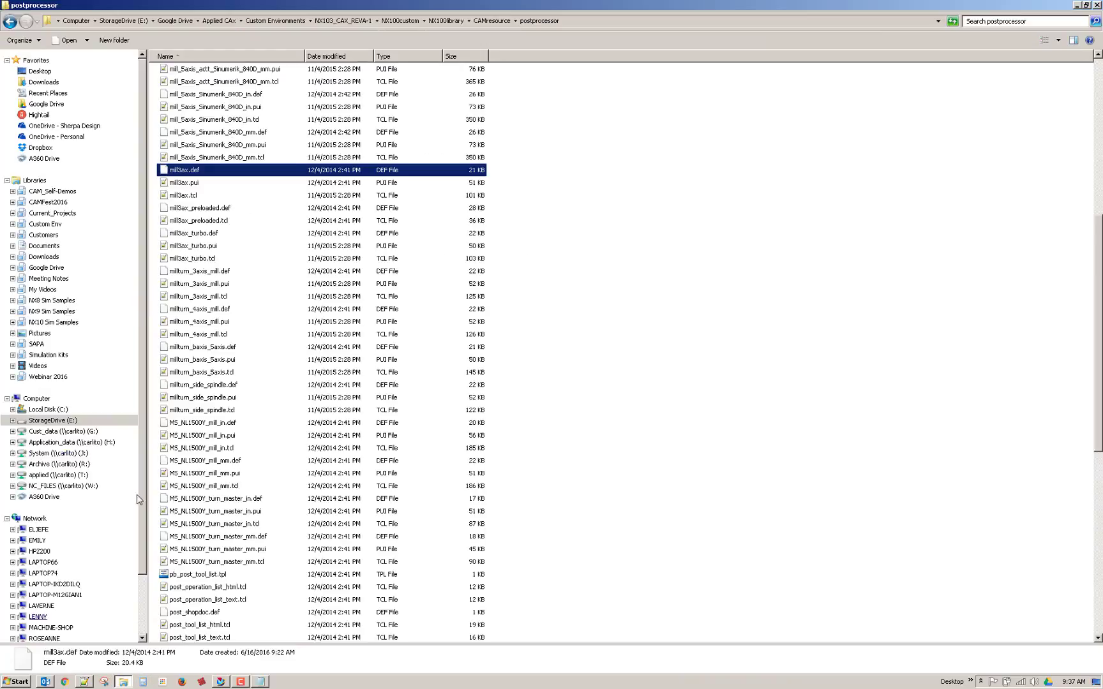
left_click(187, 197, "shift")
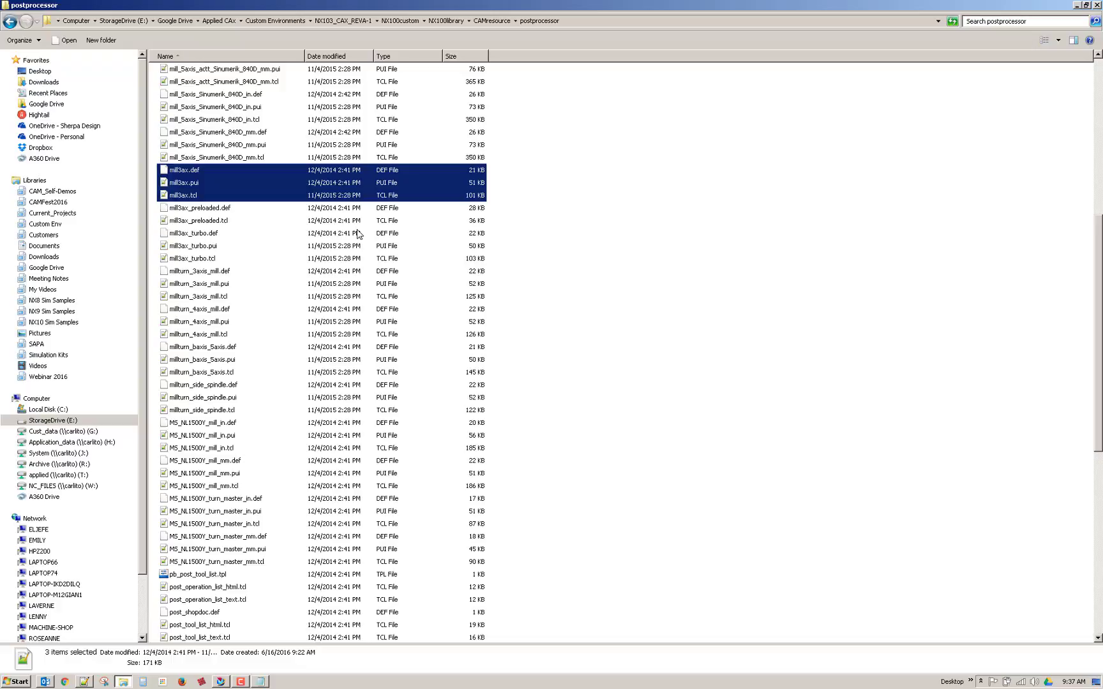
- Narrow the selection to mill3ax.pui and bring up its context menu
left_click(197, 170)
left_click(201, 184)
right_click(201, 184)
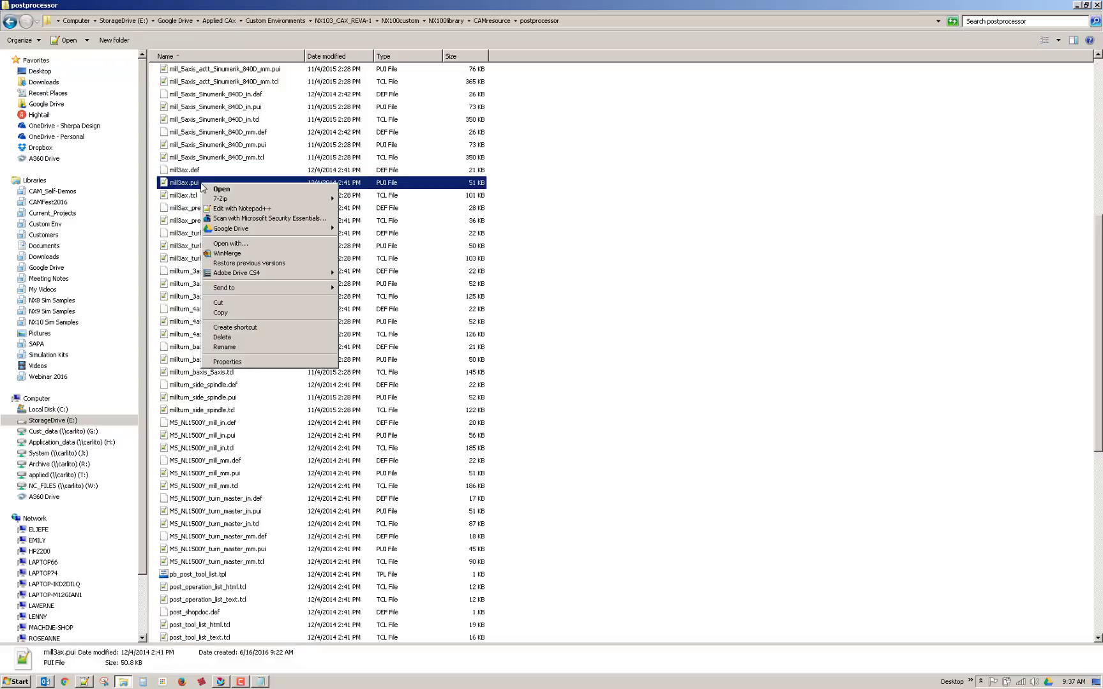
- Open mill3ax.pui in Notepad++ and check its def_file and tcl_file lines 17-18
left_click(238, 210)
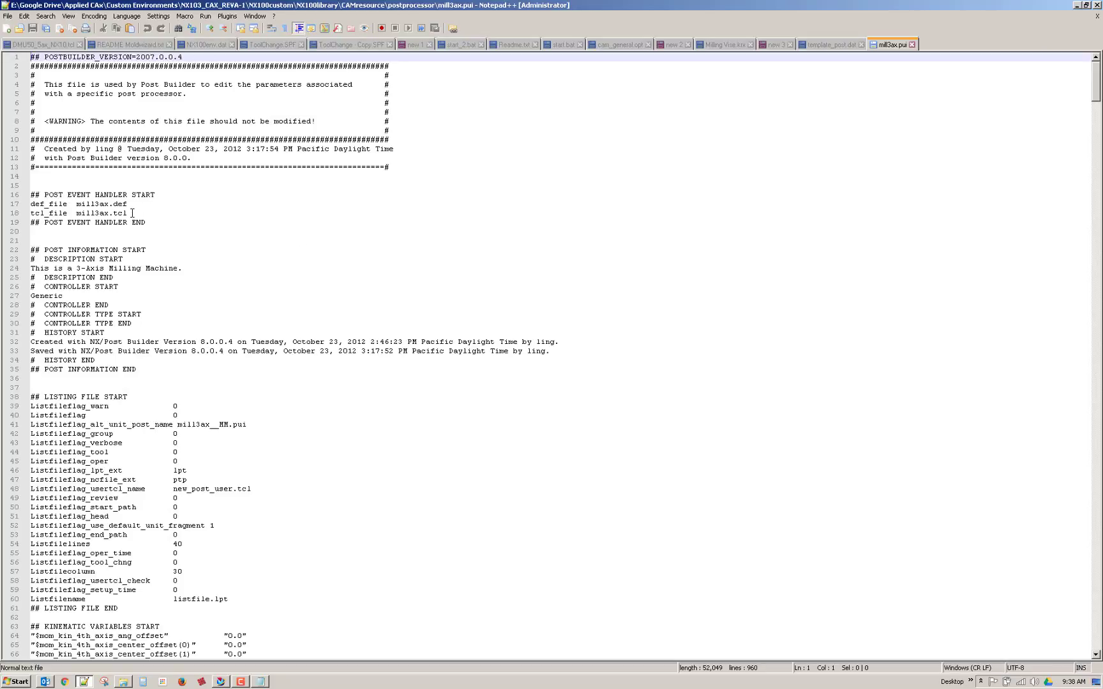
left_click_drag(132, 213, 30, 204)
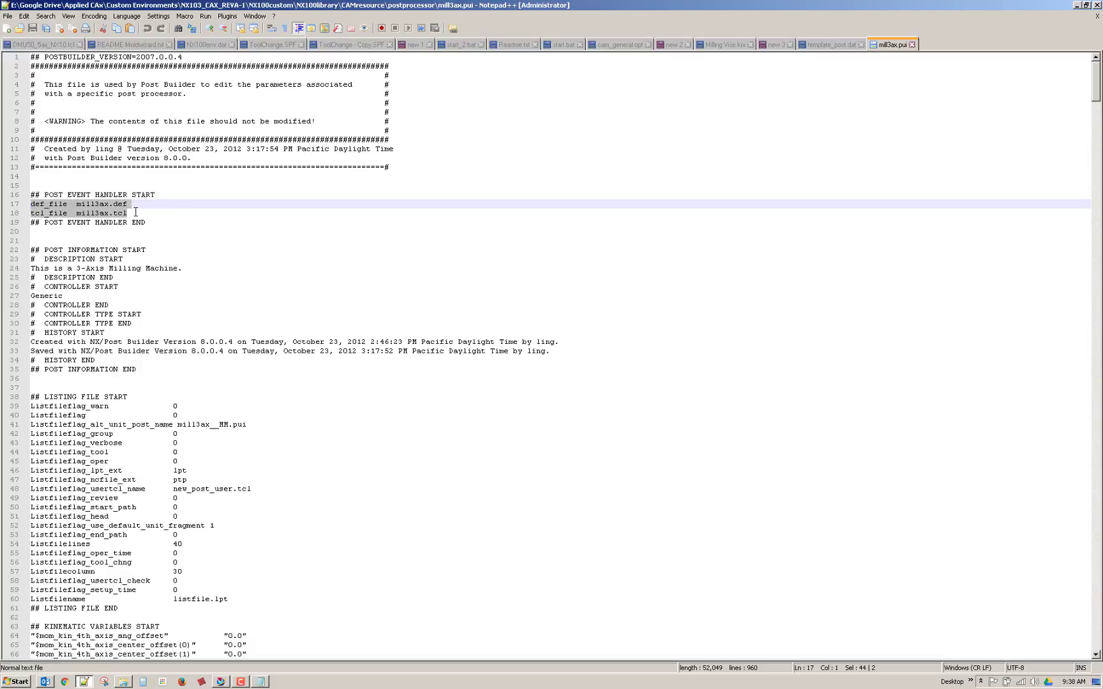
left_click(103, 215)
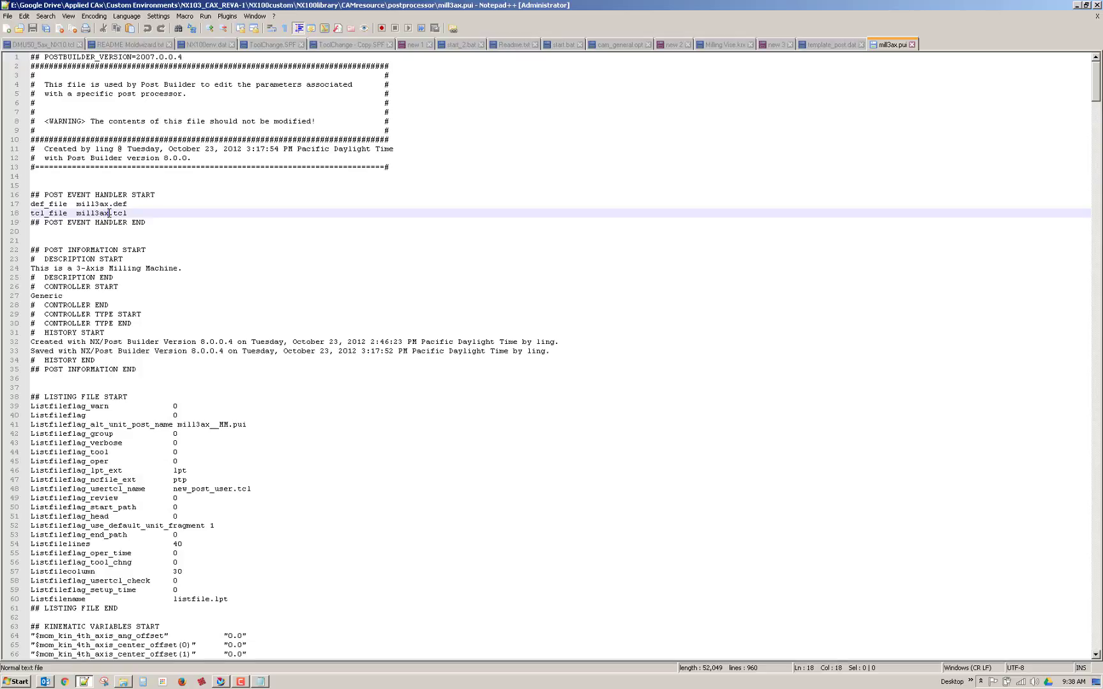
- Confirm lines 17-18 name mill3ax.def and mill3ax.tcl, then go back to the postprocessor folder
left_click(110, 202)
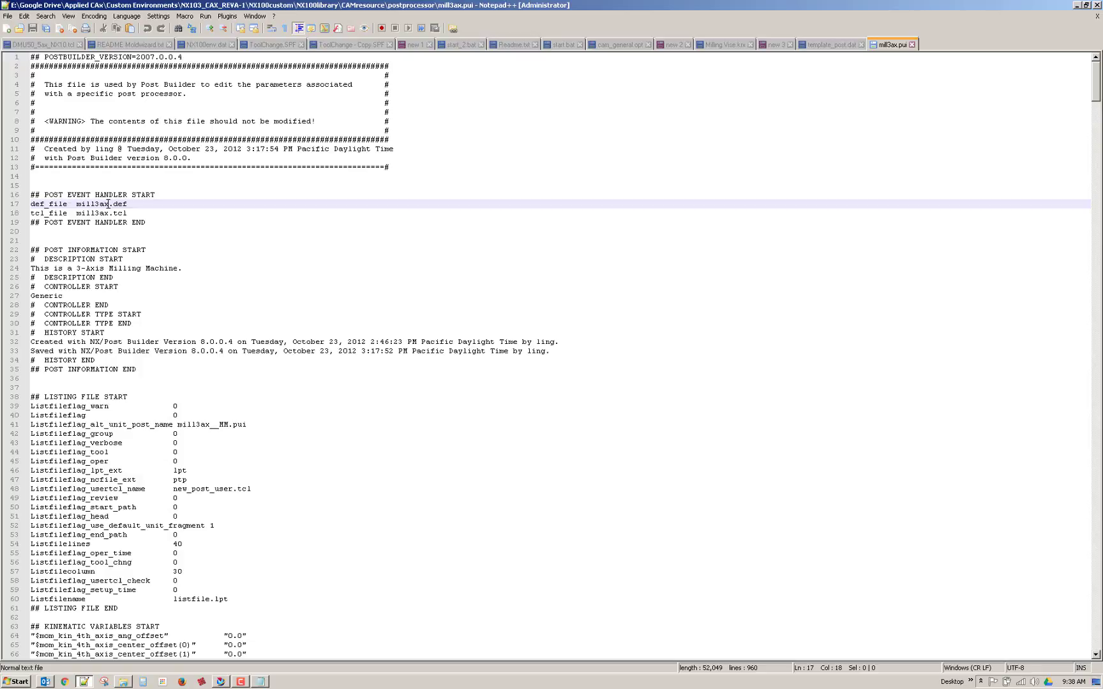
left_click_drag(108, 204, 76, 204)
left_click(110, 205)
left_click(108, 214)
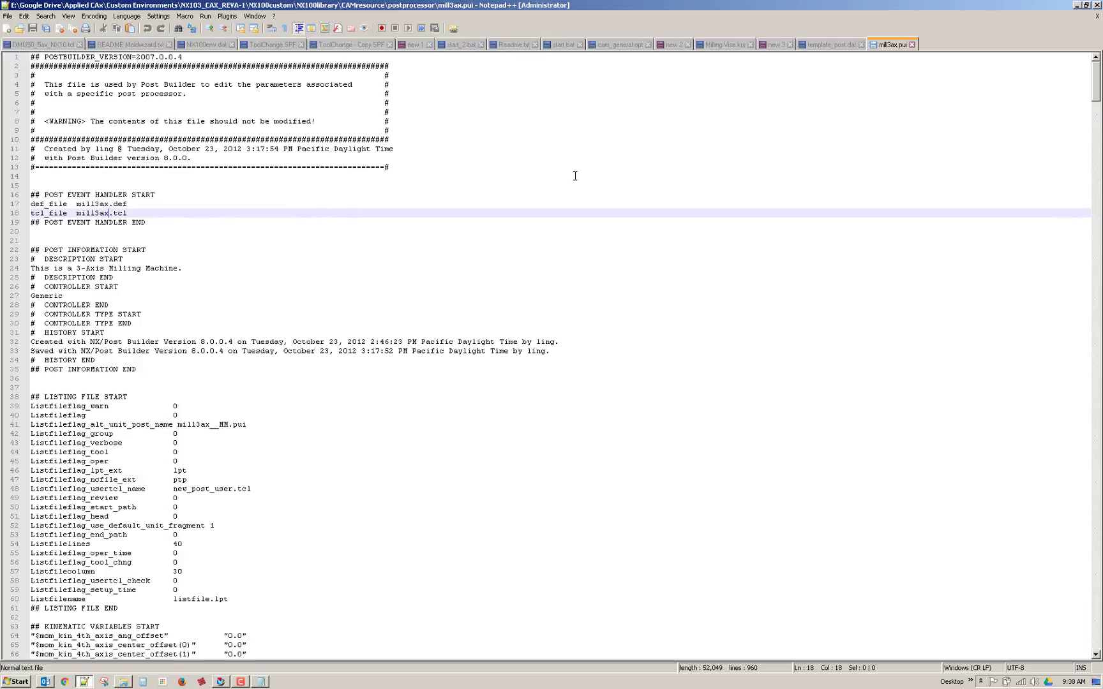
left_click(125, 679)
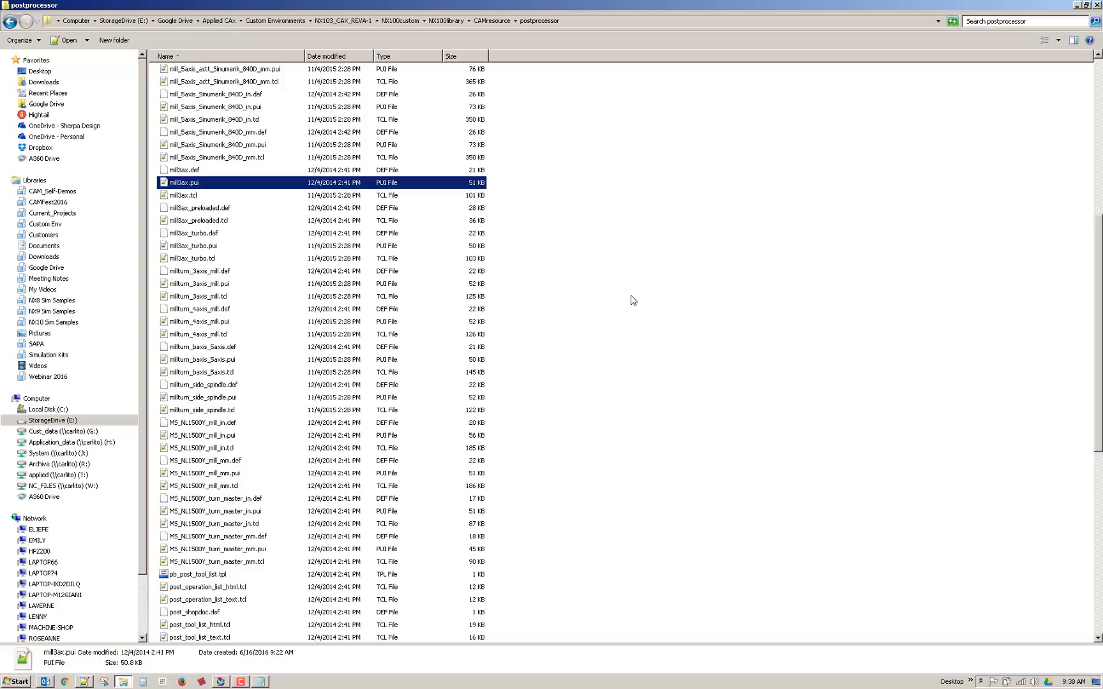
- Compress mill3ax.def, mill3ax.pui and mill3ax.tcl into a compressed folder named mill3ax.zip
left_click(195, 171)
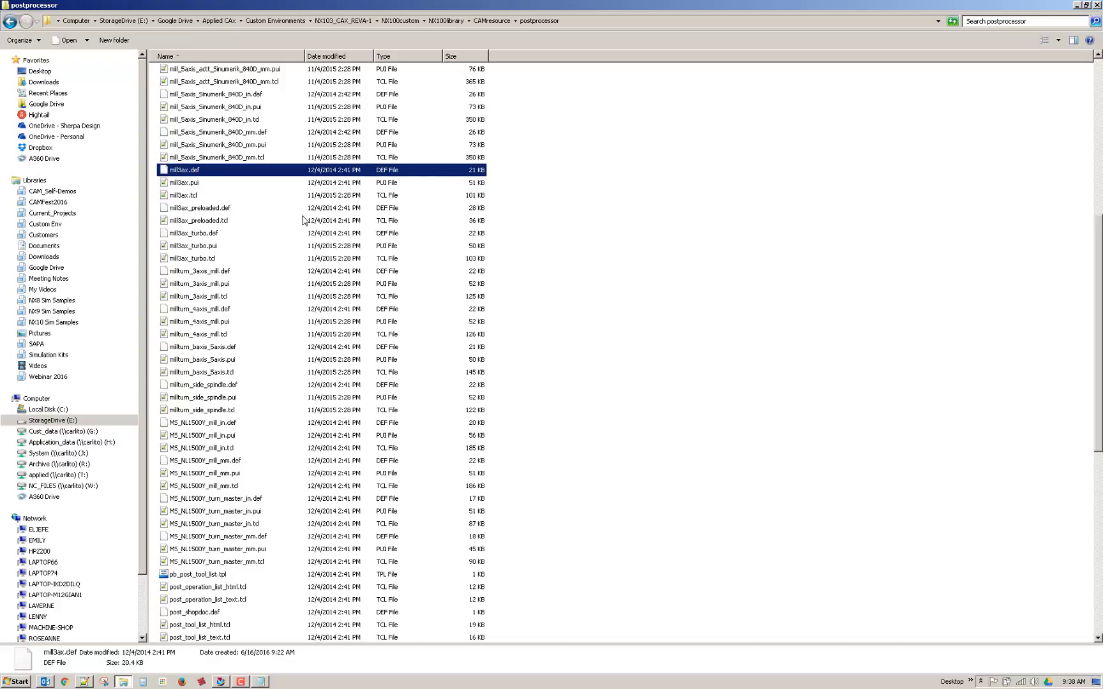
left_click(188, 197, "shift")
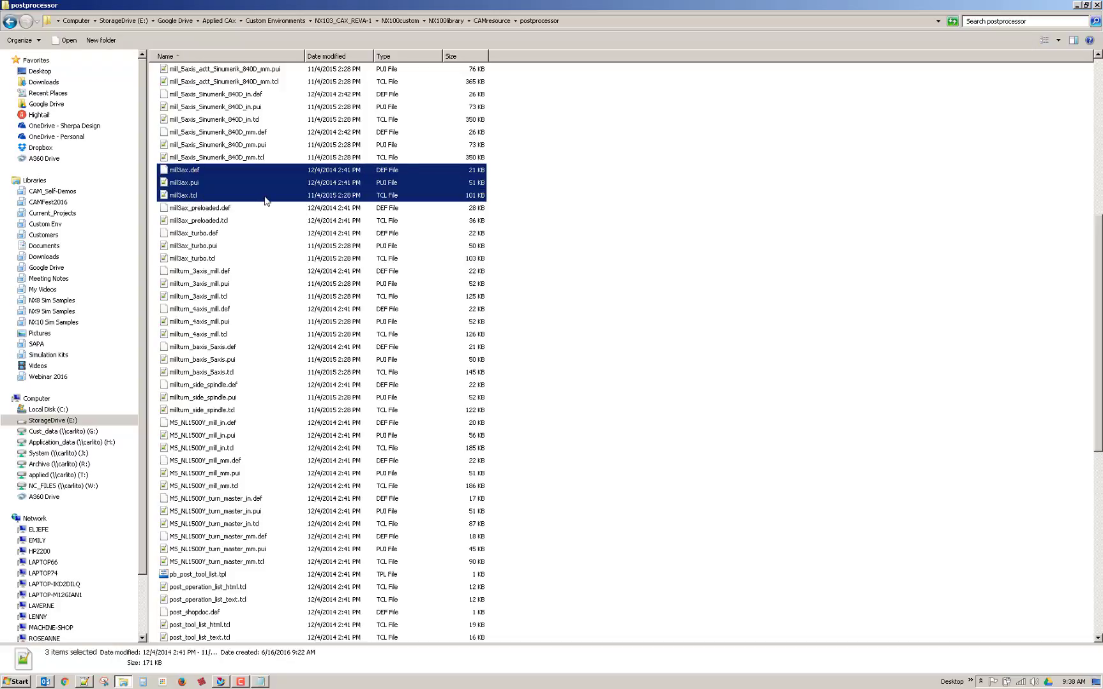
right_click(209, 179)
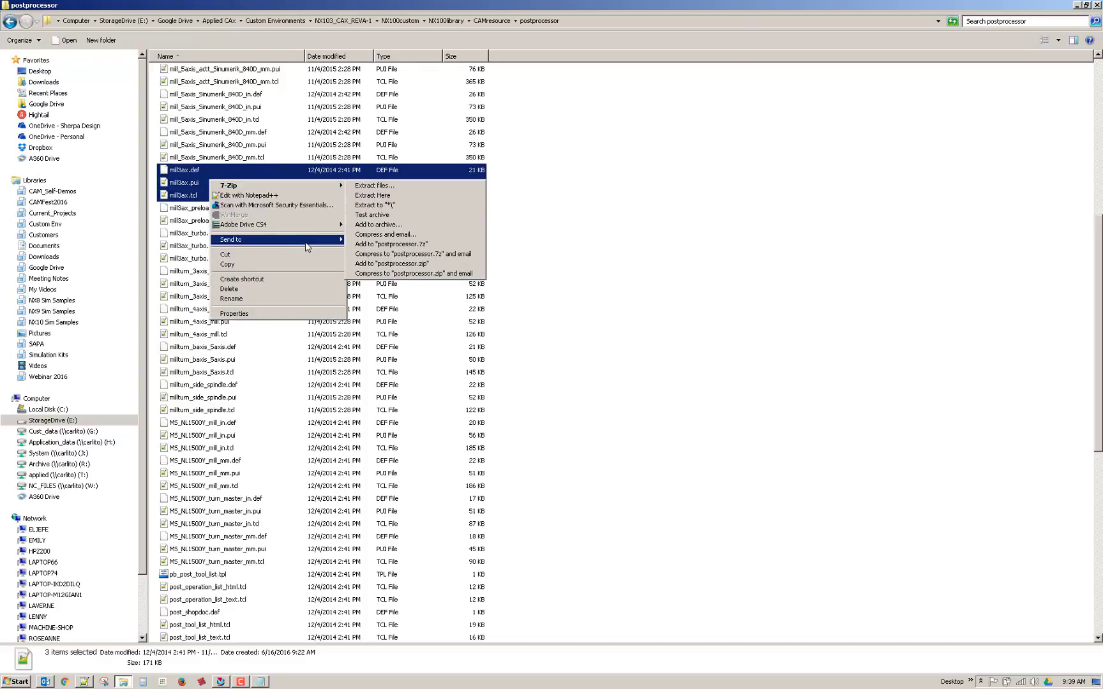
mouse_move(307, 243)
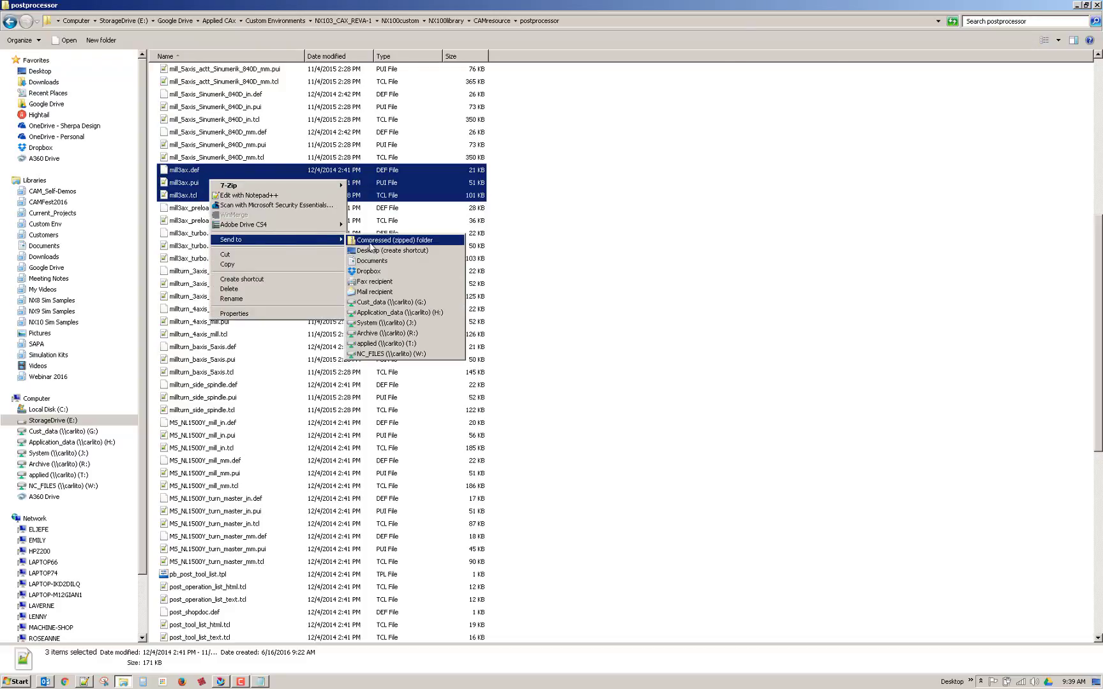
mouse_move(324, 186)
left_click(361, 241)
left_click(603, 307)
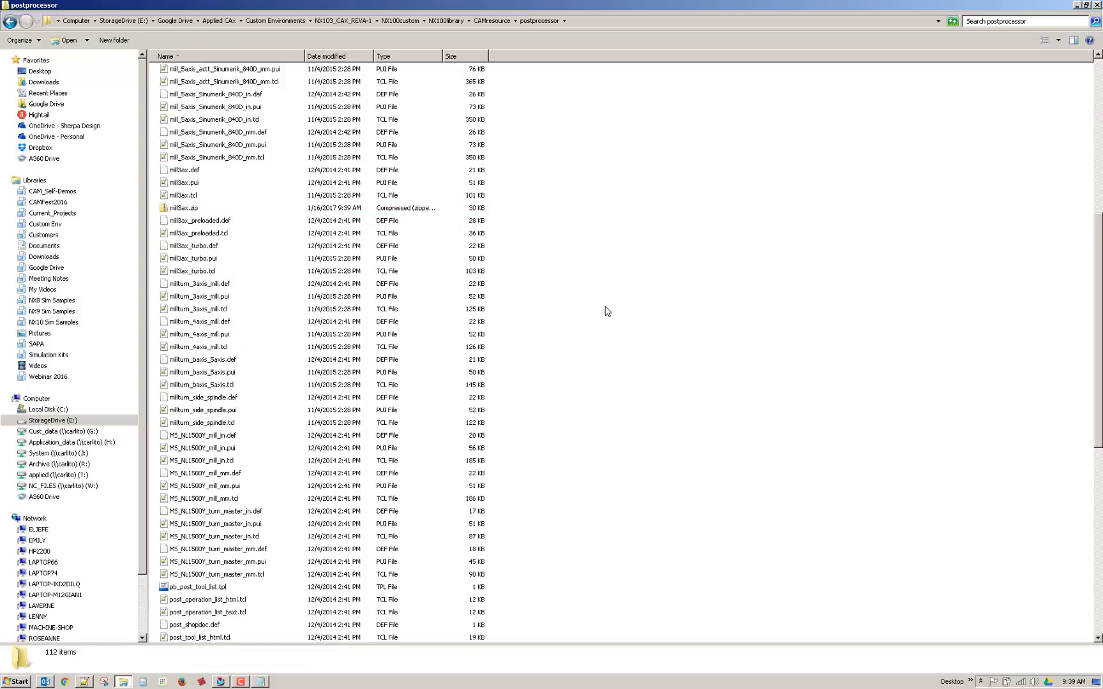
left_click(185, 208)
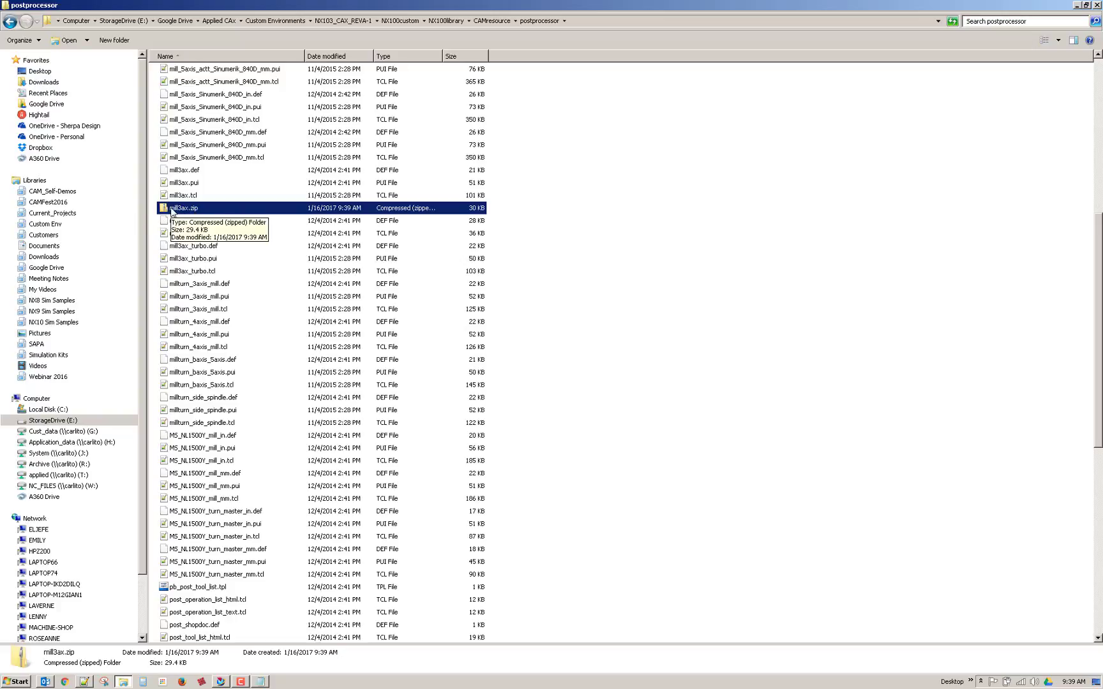
- Switch back to NX showing setup_1.prt in Manufacturing with the PROGRAM group
left_click(219, 682)
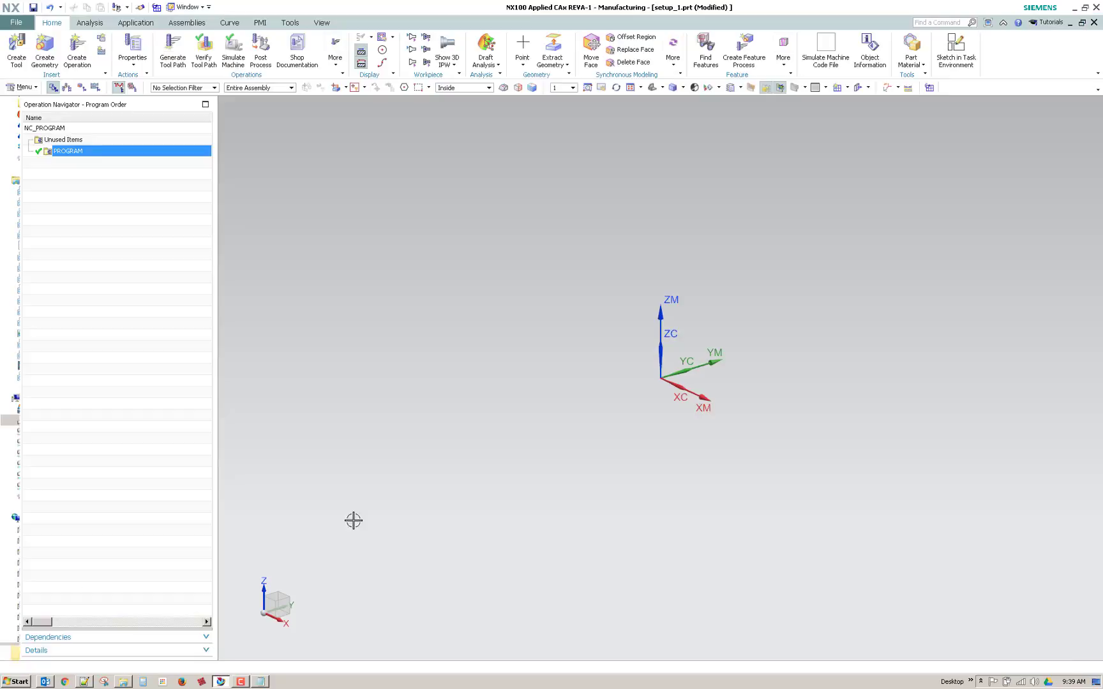